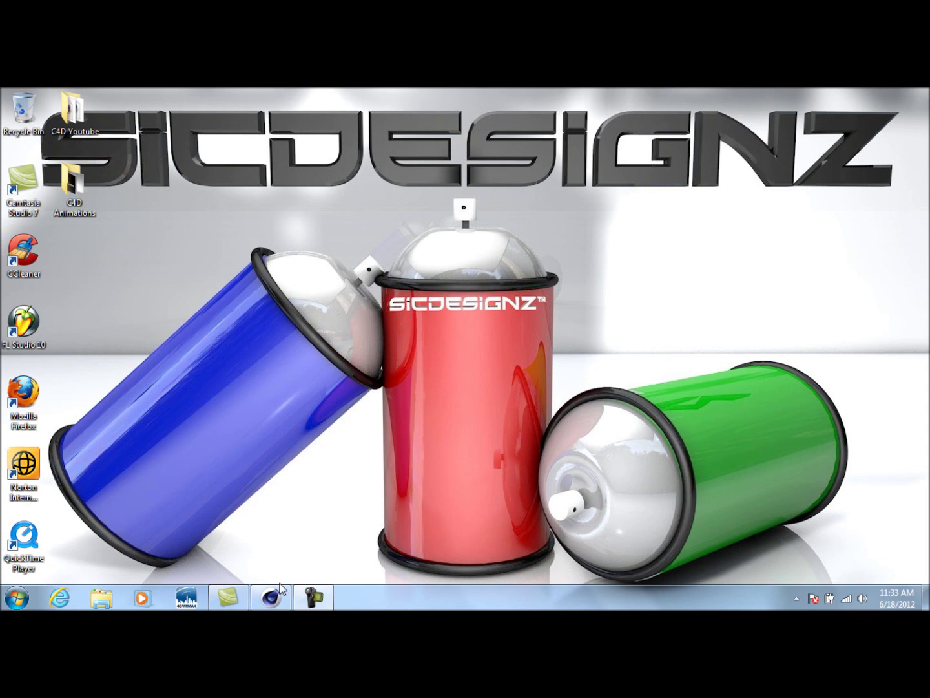
Restore the minimised Cinema 4D window from the taskbar.
{"action": "mouse_move", "coordinate": [276, 596]}
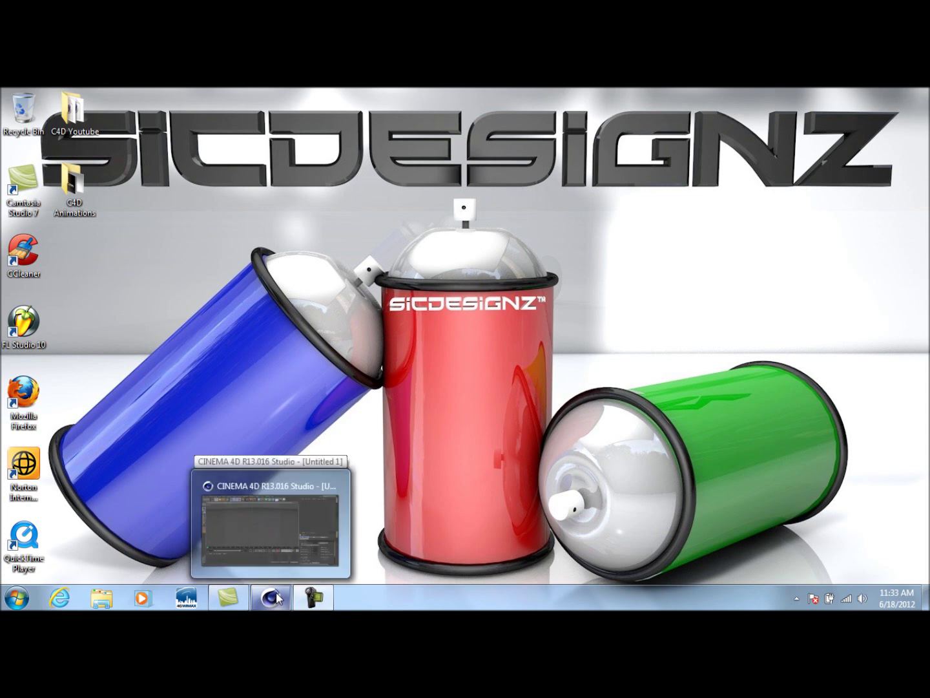
{"action": "left_click", "coordinate": [275, 596]}
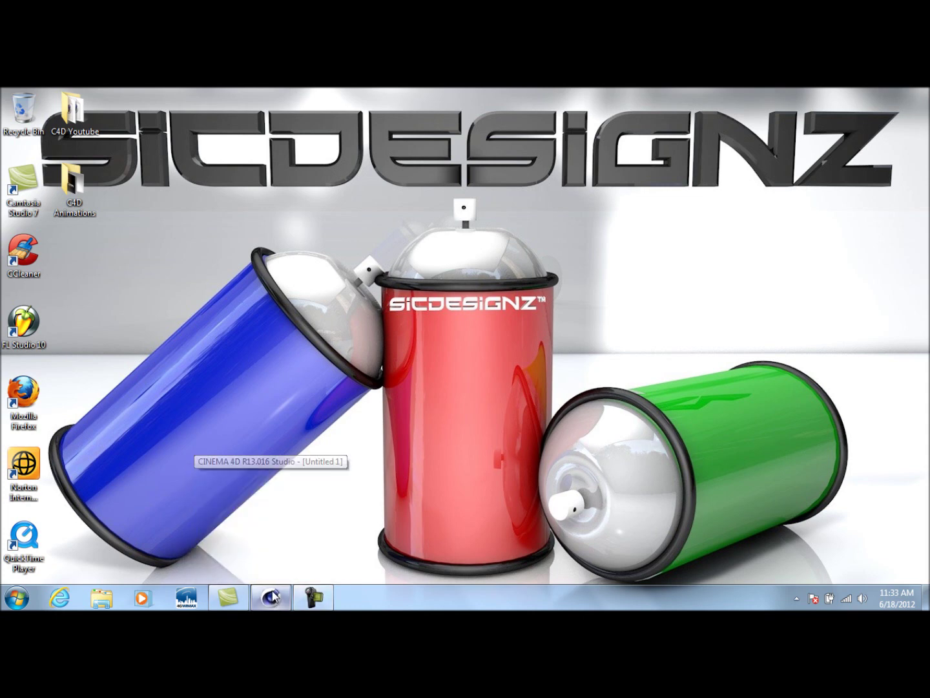
Set the render output size to 1280 × 720.
{"action": "left_click", "coordinate": [357, 131]}
{"action": "left_click", "coordinate": [279, 158]}
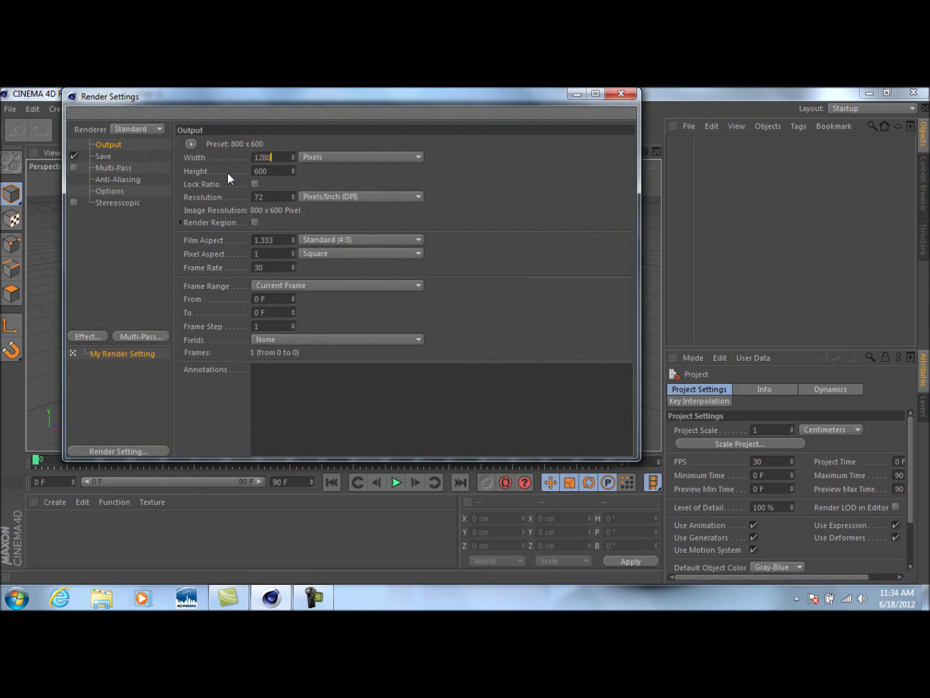
{"action": "key", "text": "Tab"}
{"action": "type", "text": "720"}
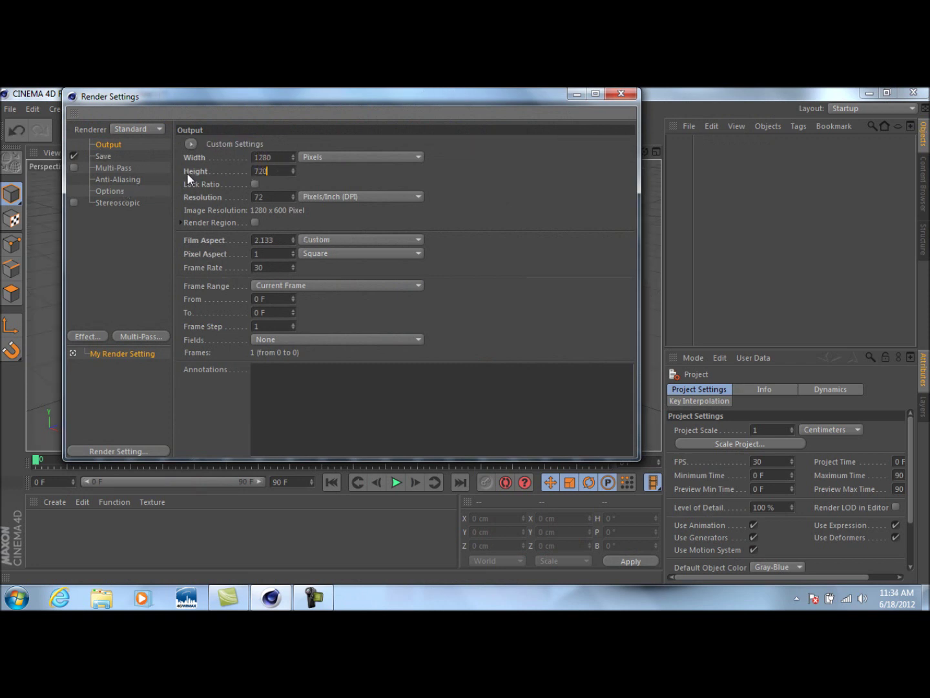
{"action": "key", "text": "Return"}
Save rendered images in JPEG format.
{"action": "left_click", "coordinate": [103, 157]}
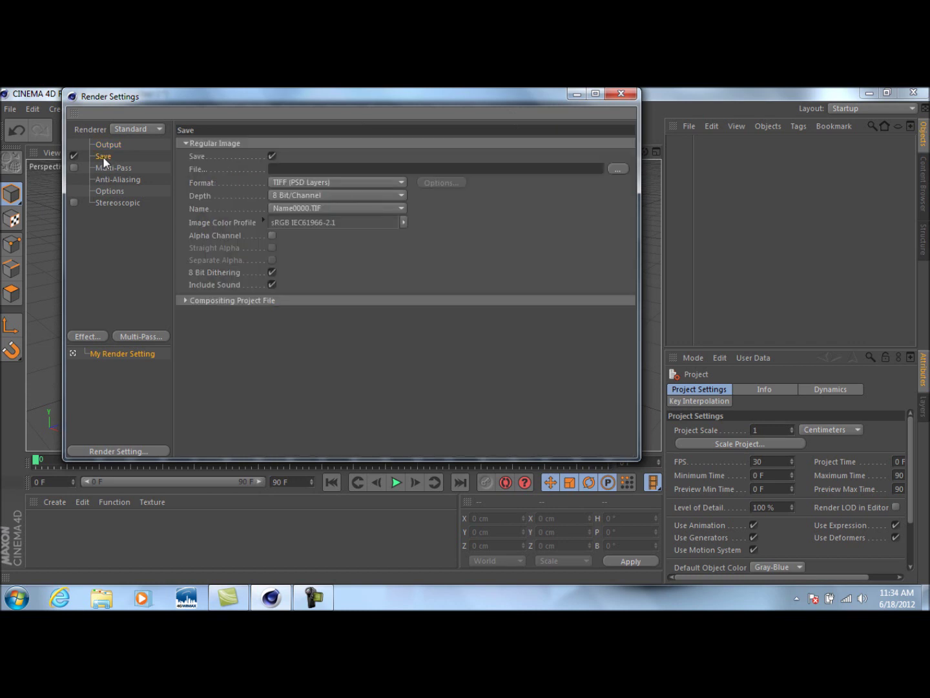
{"action": "left_click", "coordinate": [317, 183]}
{"action": "left_click", "coordinate": [293, 251]}
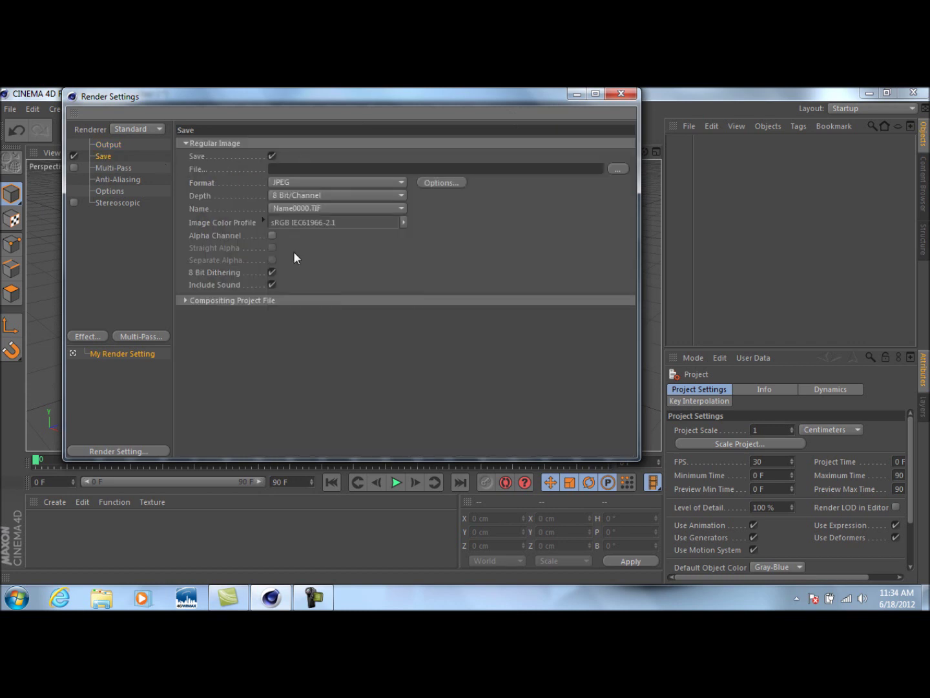
Set anti-aliasing to Best with an 8x8 max level.
{"action": "left_click", "coordinate": [123, 183]}
{"action": "left_click", "coordinate": [351, 141]}
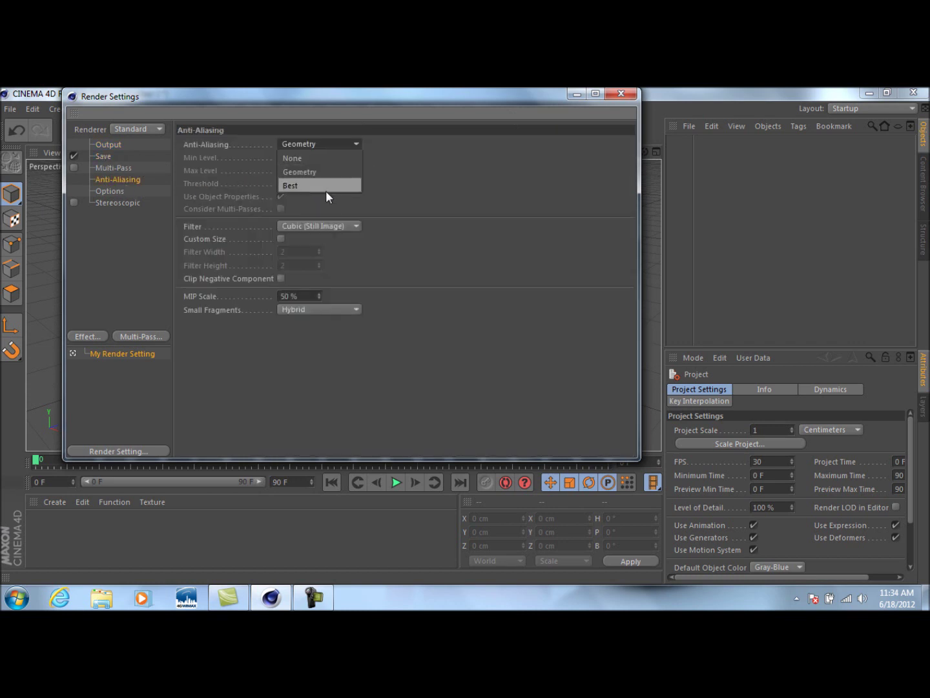
{"action": "left_click", "coordinate": [325, 189]}
{"action": "left_click", "coordinate": [321, 171]}
{"action": "left_click", "coordinate": [319, 208]}
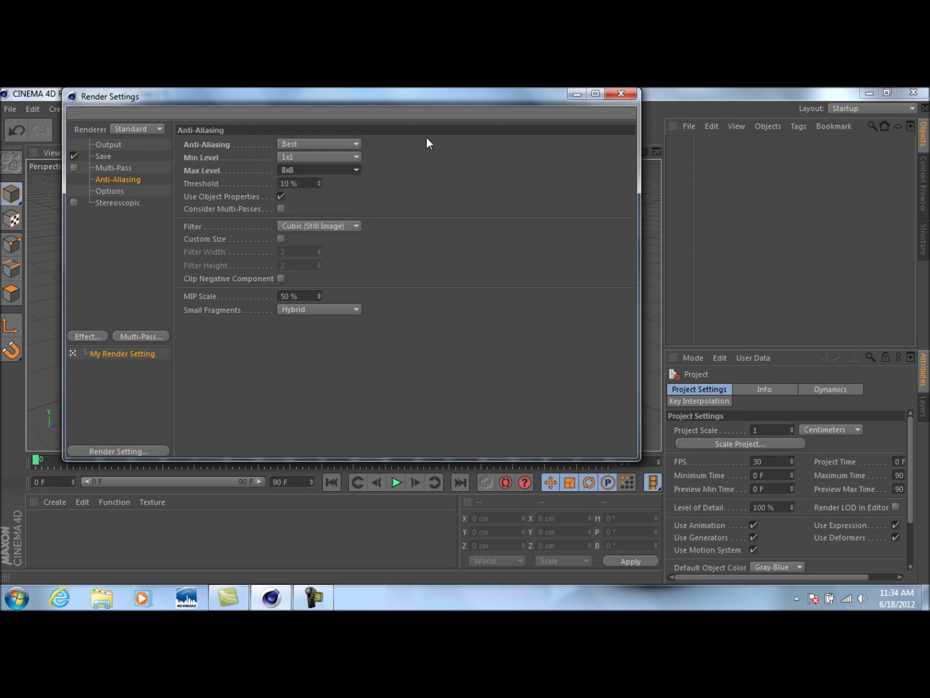
{"action": "left_click", "coordinate": [619, 95]}
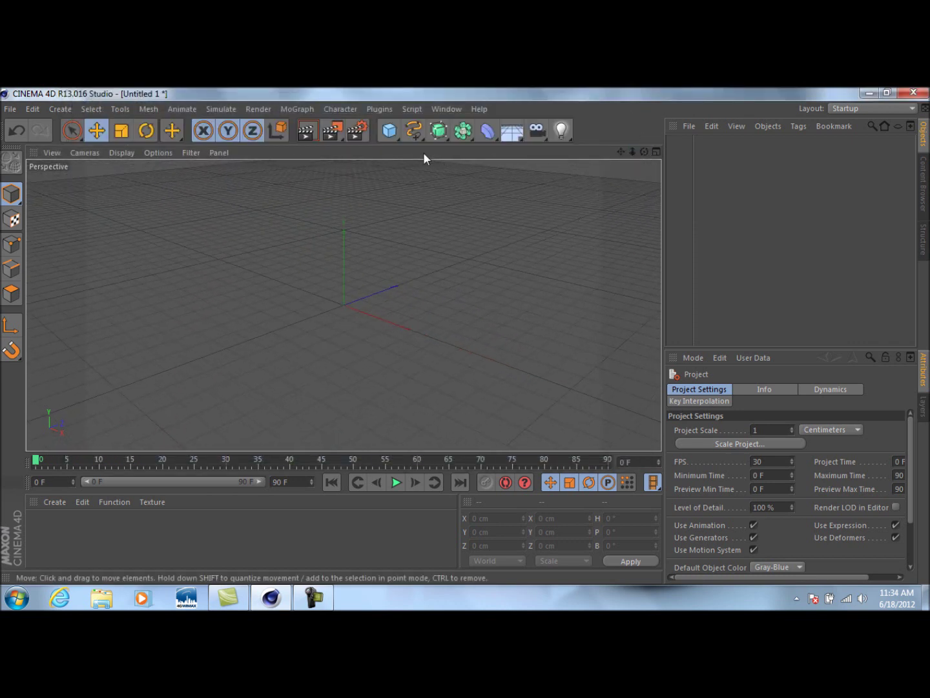
Add a cube and stretch it taller, deeper and wider into a large box.
{"action": "left_click", "coordinate": [391, 135]}
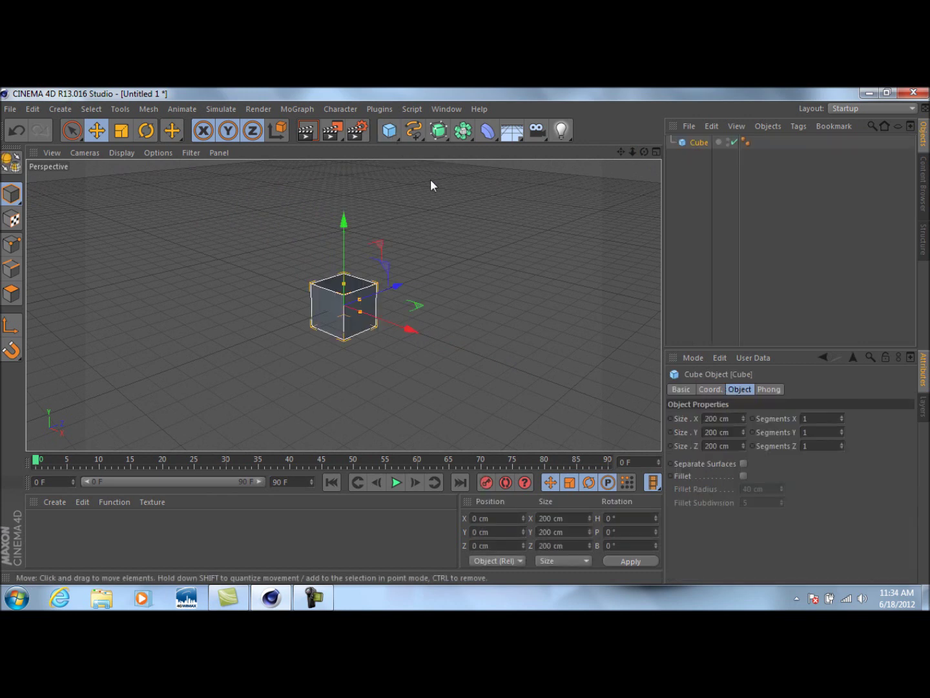
{"action": "left_click_drag", "start_coordinate": [343, 283], "coordinate": [345, 206]}
{"action": "left_click_drag", "start_coordinate": [359, 300], "coordinate": [441, 257]}
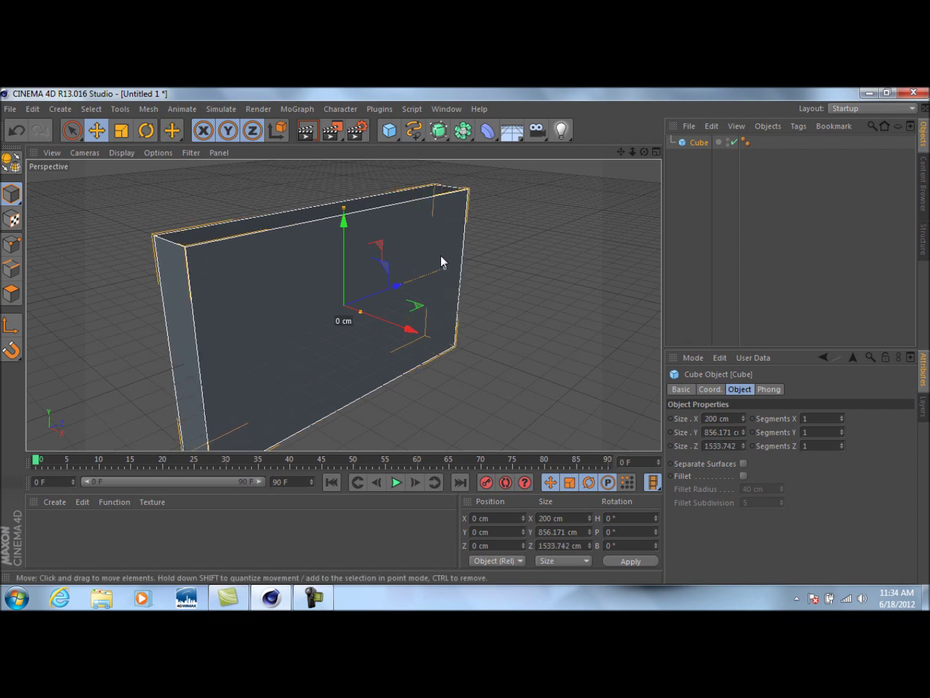
{"action": "left_click_drag", "start_coordinate": [364, 319], "coordinate": [497, 362]}
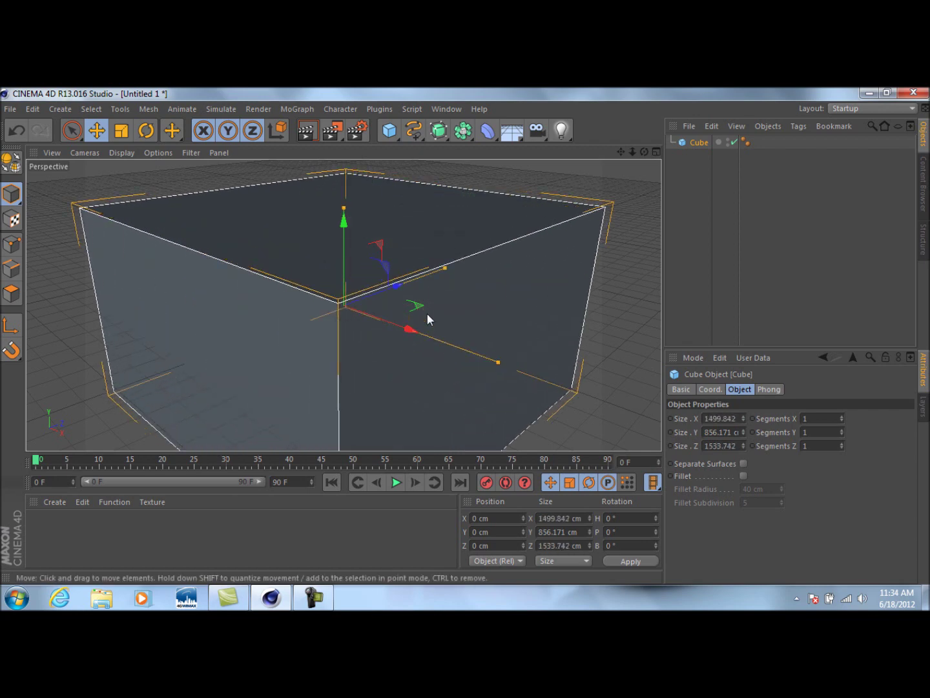
{"action": "left_click_drag", "start_coordinate": [447, 269], "coordinate": [527, 226]}
{"action": "scroll", "coordinate": [555, 265], "scroll_direction": "down", "scroll_amount": 3}
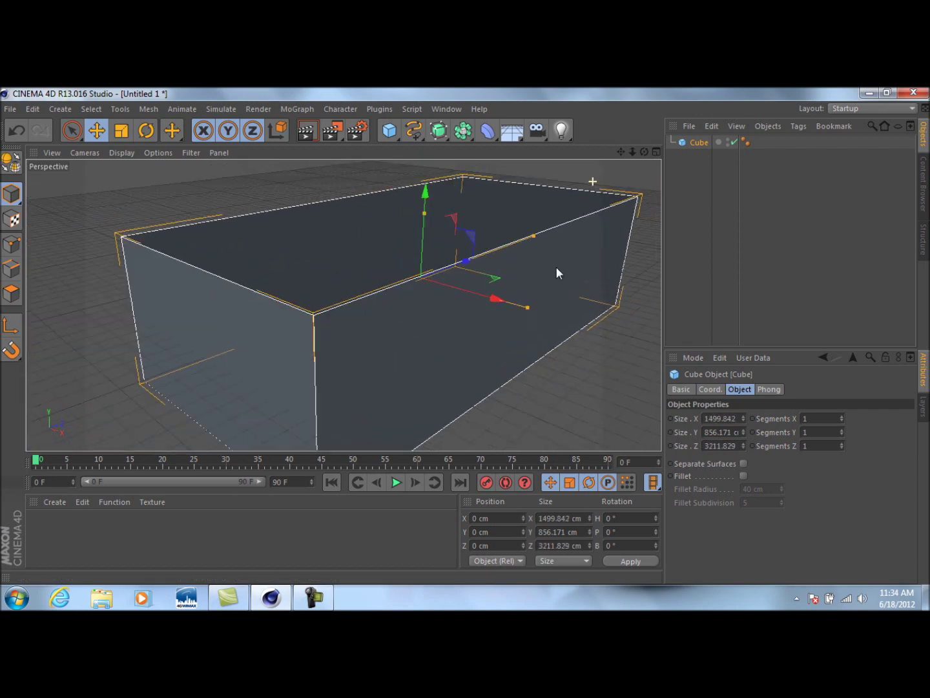
{"action": "left_click_drag", "start_coordinate": [535, 295], "coordinate": [559, 301]}
Fine-tune the box's height and width to about 1629 × 1026 × 3212 cm.
{"action": "left_click_drag", "start_coordinate": [644, 151], "coordinate": [426, 190]}
{"action": "left_click_drag", "start_coordinate": [620, 151], "coordinate": [620, 216]}
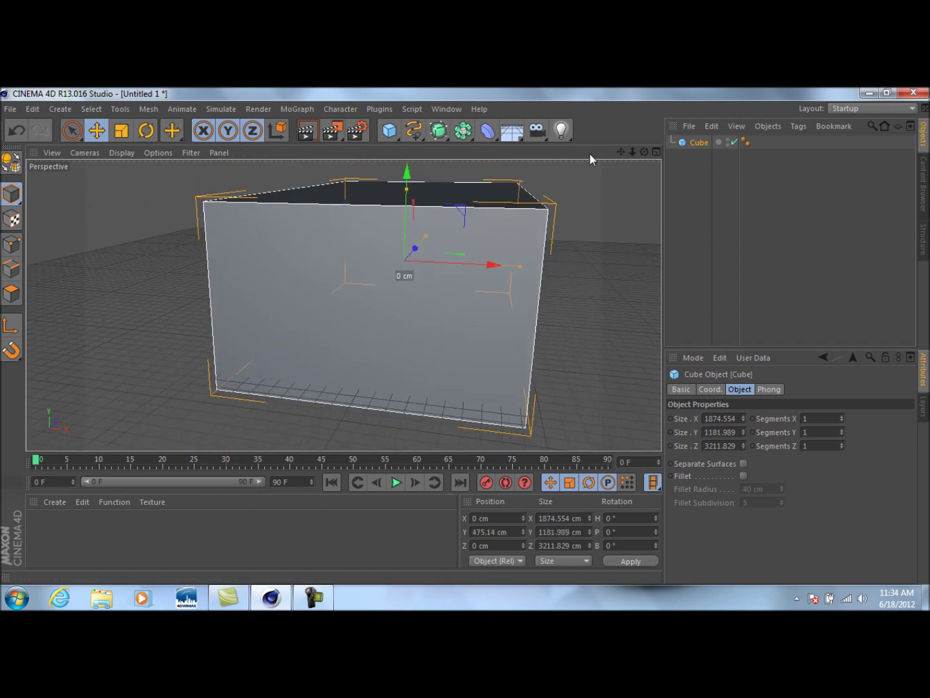
{"action": "left_click_drag", "start_coordinate": [408, 191], "coordinate": [409, 202]}
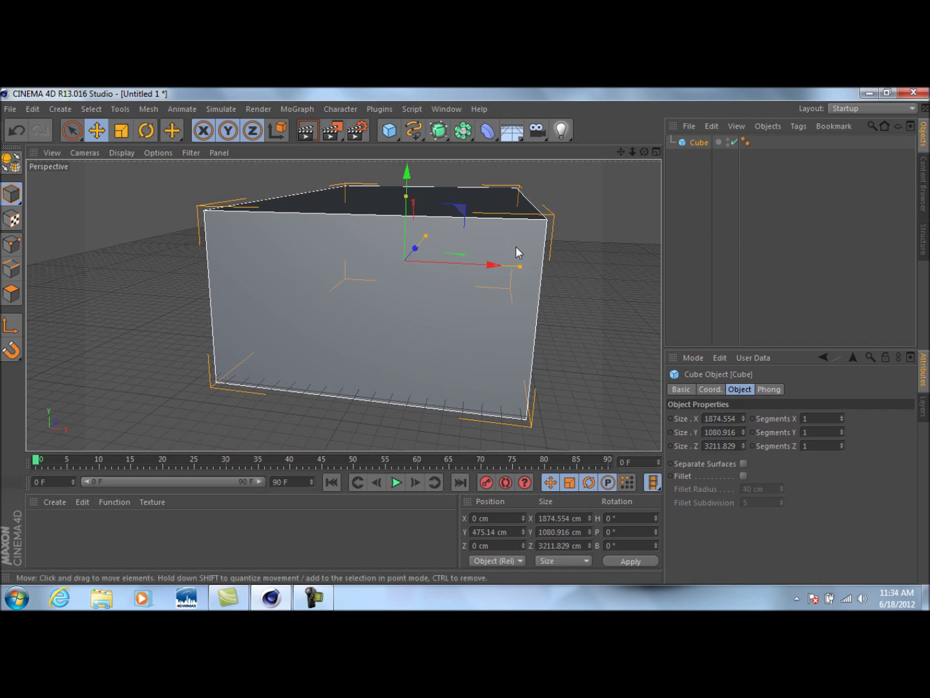
{"action": "left_click_drag", "start_coordinate": [515, 268], "coordinate": [503, 268]}
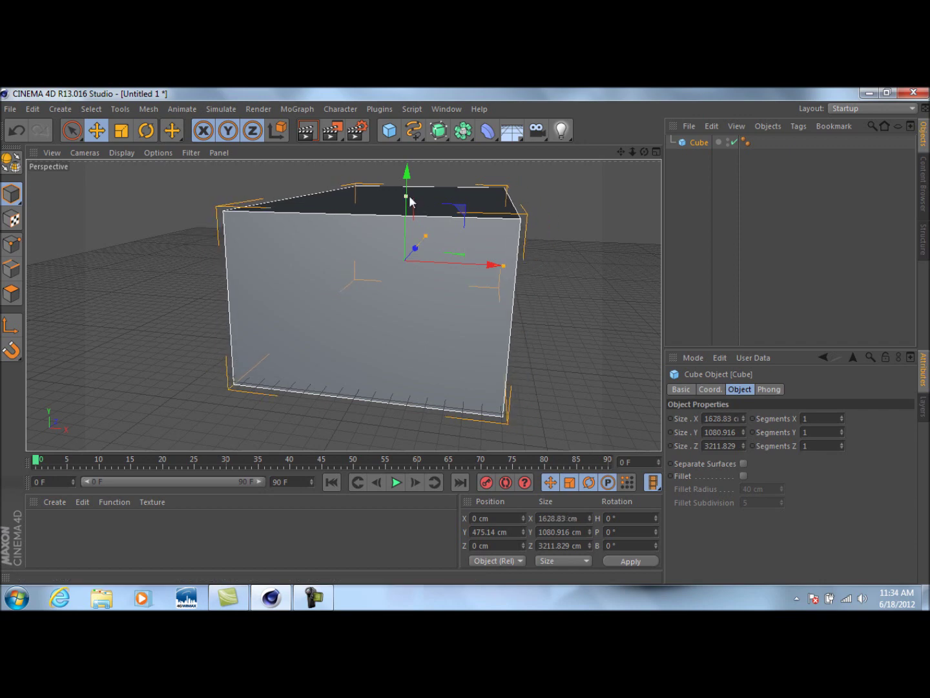
{"action": "left_click_drag", "start_coordinate": [411, 201], "coordinate": [411, 204]}
{"action": "left_click_drag", "start_coordinate": [643, 155], "coordinate": [443, 194]}
{"action": "scroll", "coordinate": [381, 283], "scroll_direction": "up", "scroll_amount": 3}
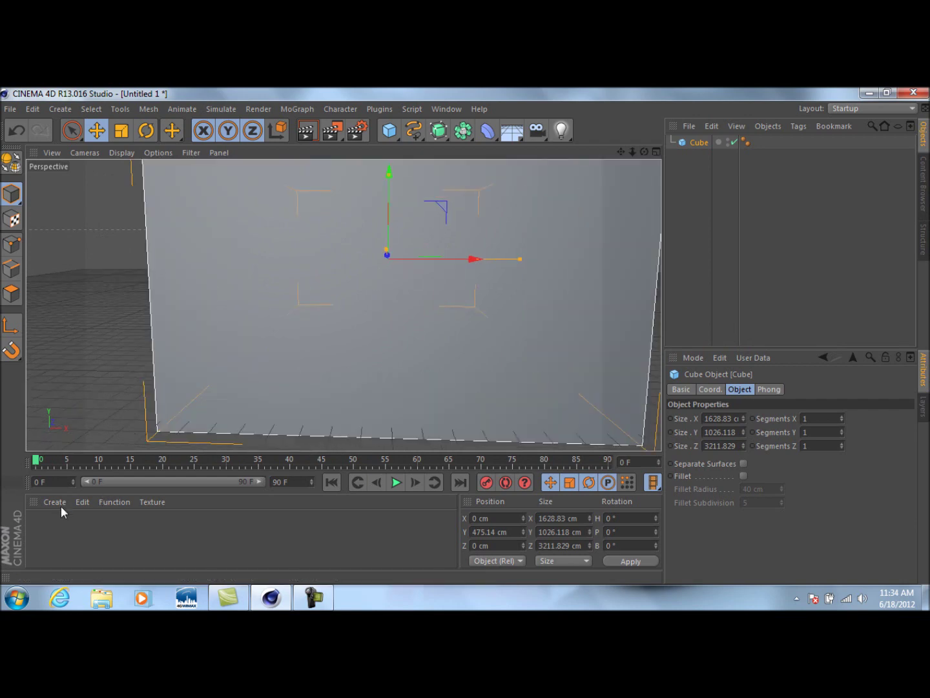
Create material Mat with specular off and 150% brightness, and apply it to the box.
{"action": "double_click", "coordinate": [41, 526]}
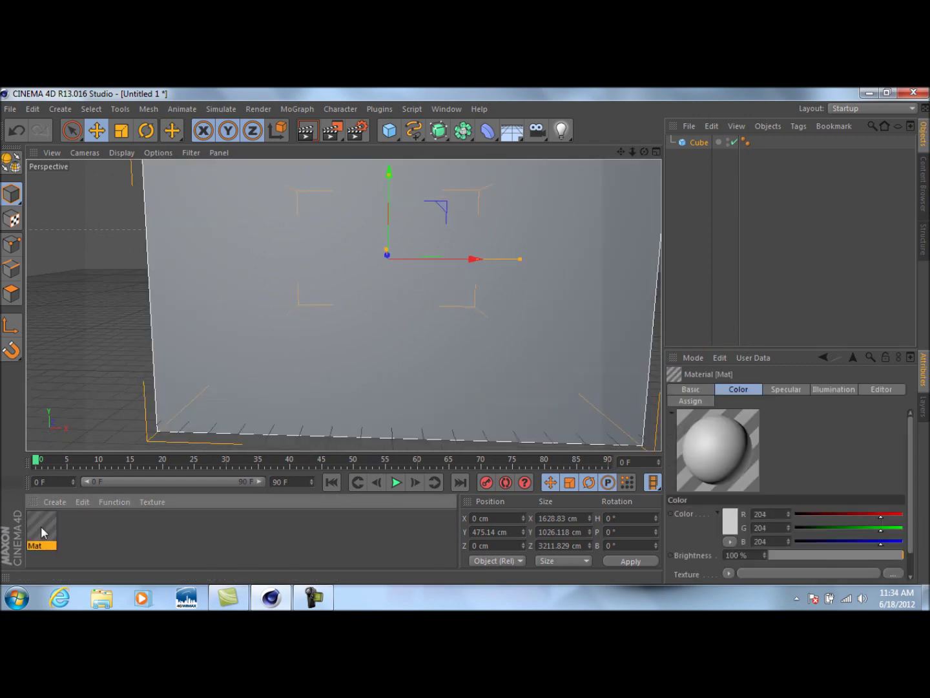
{"action": "double_click", "coordinate": [41, 526]}
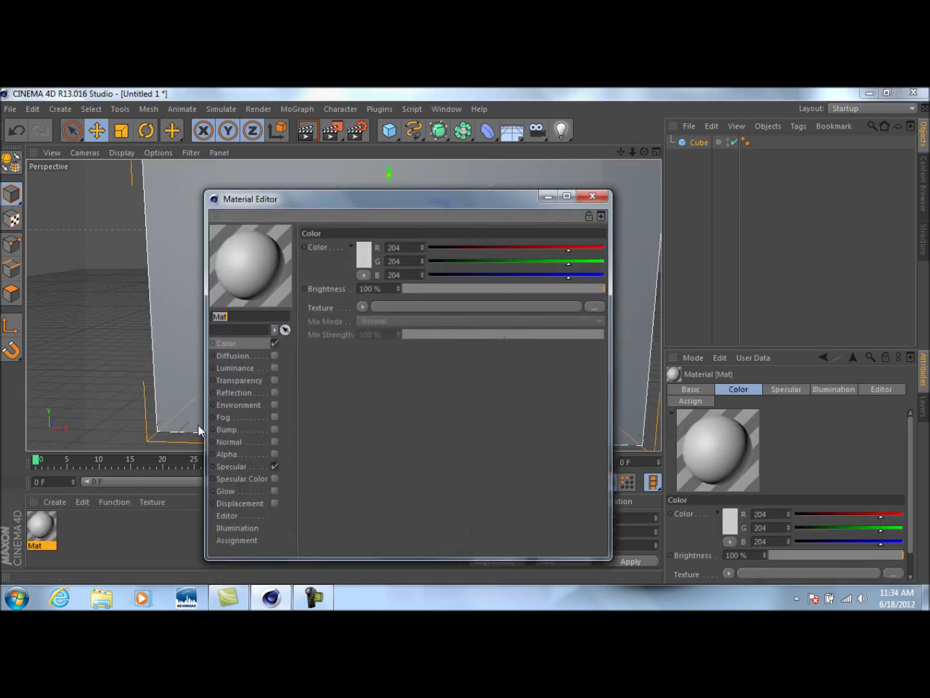
{"action": "left_click", "coordinate": [274, 467]}
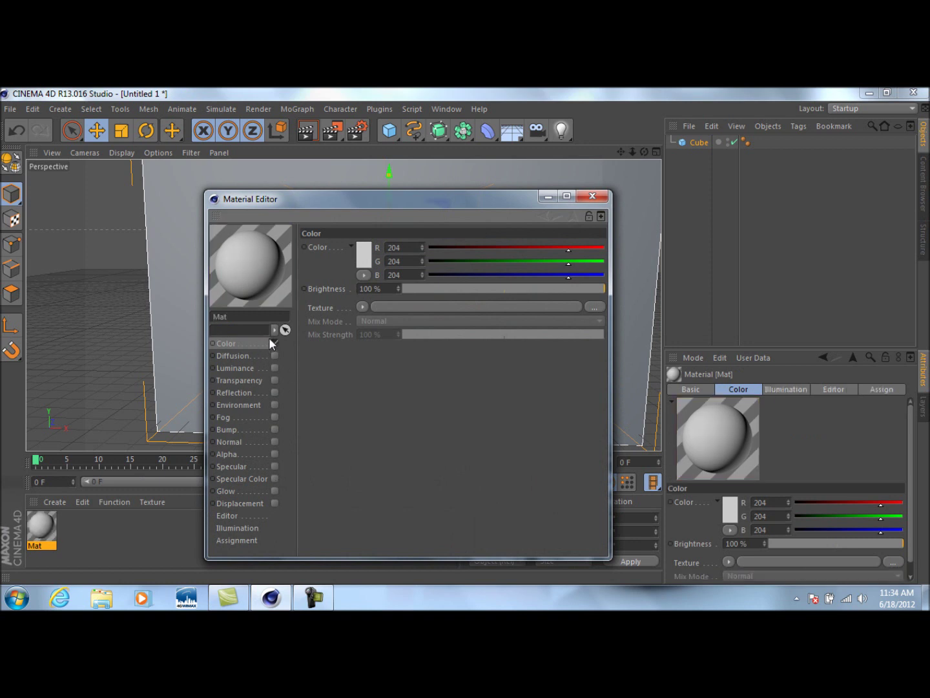
{"action": "type", "text": "1"}
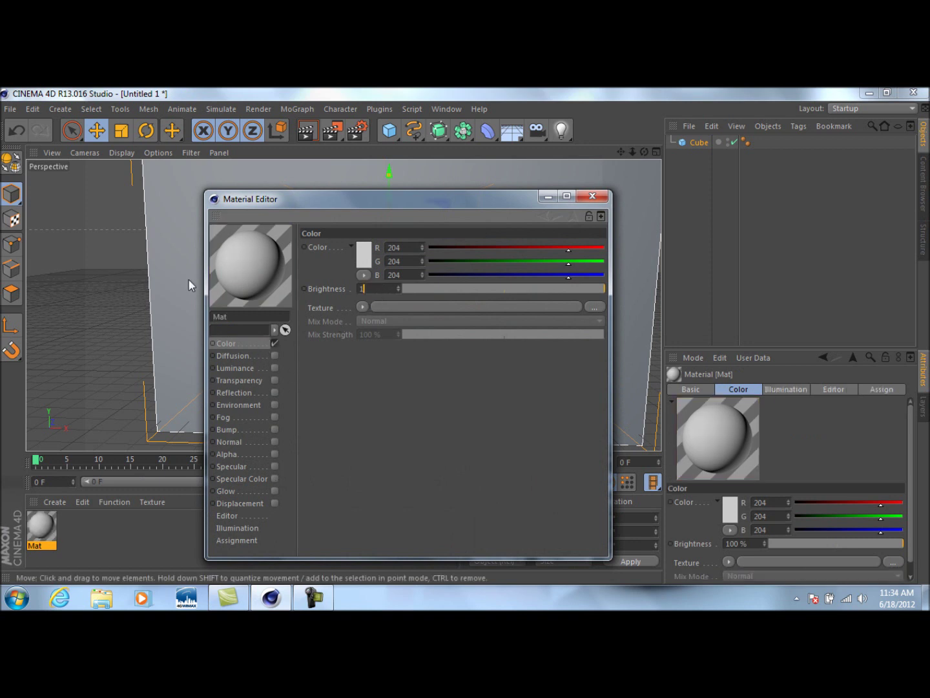
{"action": "type", "text": "50"}
{"action": "key", "text": "Return"}
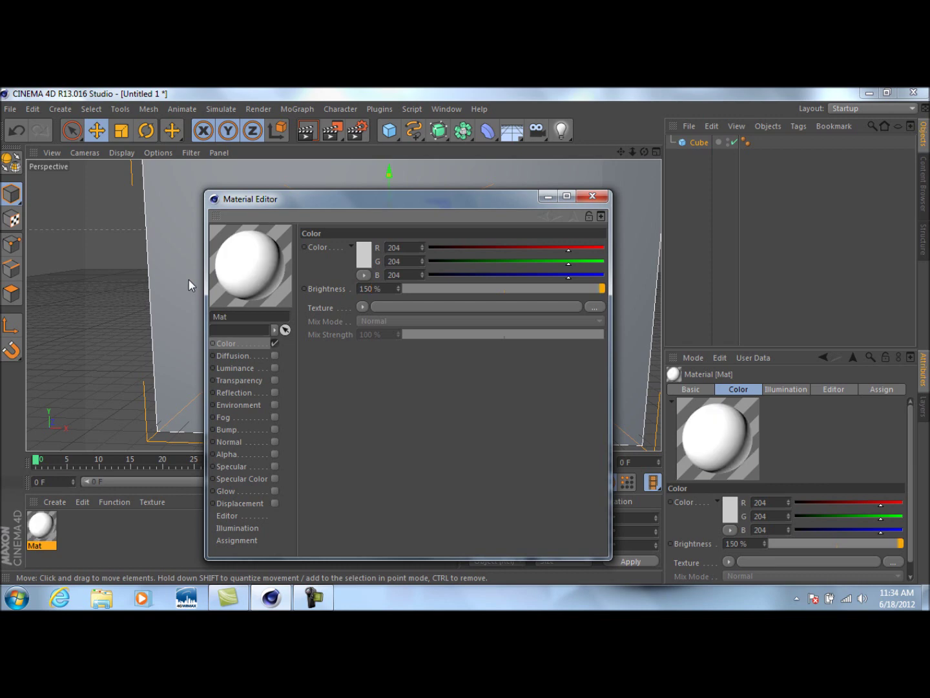
{"action": "left_click", "coordinate": [592, 197]}
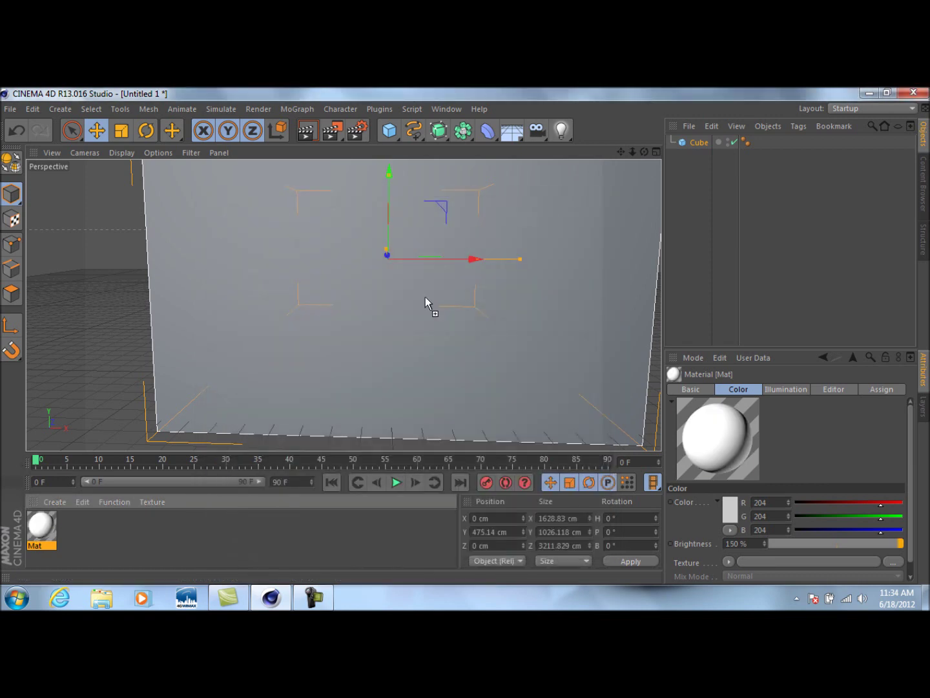
{"action": "left_click_drag", "start_coordinate": [425, 299], "coordinate": [424, 297]}
{"action": "left_click_drag", "start_coordinate": [621, 154], "coordinate": [353, 352]}
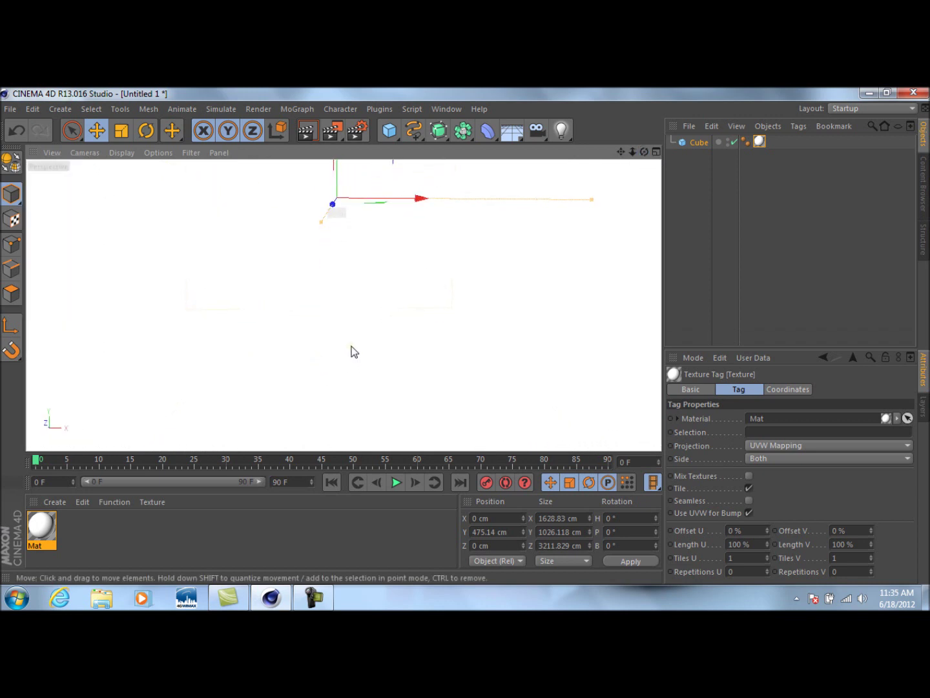
Frame the white room interior in the viewport, checking it with a preview render.
{"action": "scroll", "coordinate": [352, 349], "scroll_direction": "down", "scroll_amount": 5}
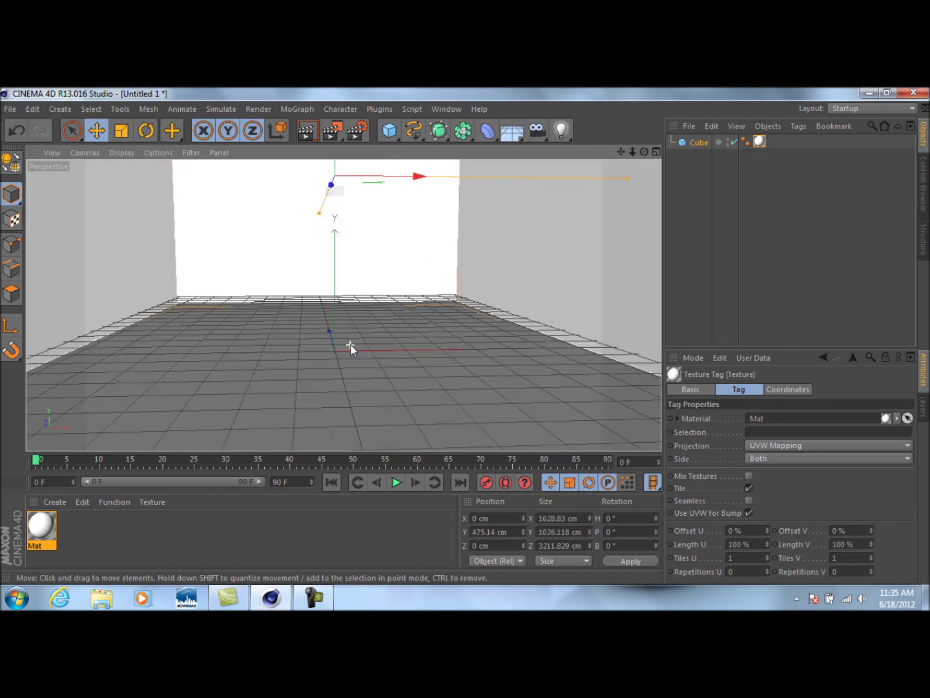
{"action": "left_click_drag", "start_coordinate": [620, 151], "coordinate": [567, 145]}
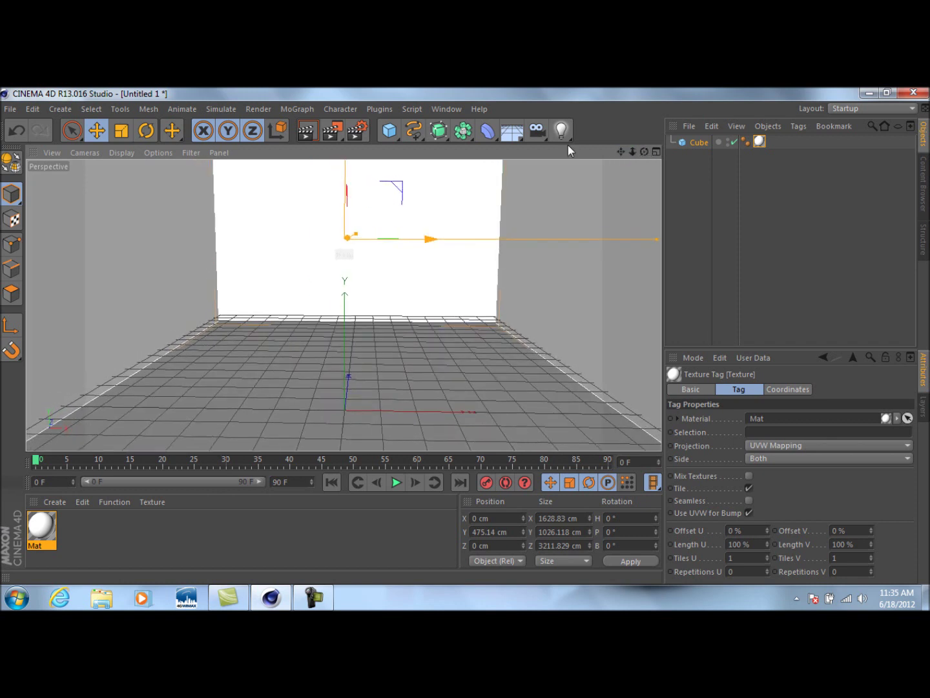
{"action": "left_click", "coordinate": [316, 131]}
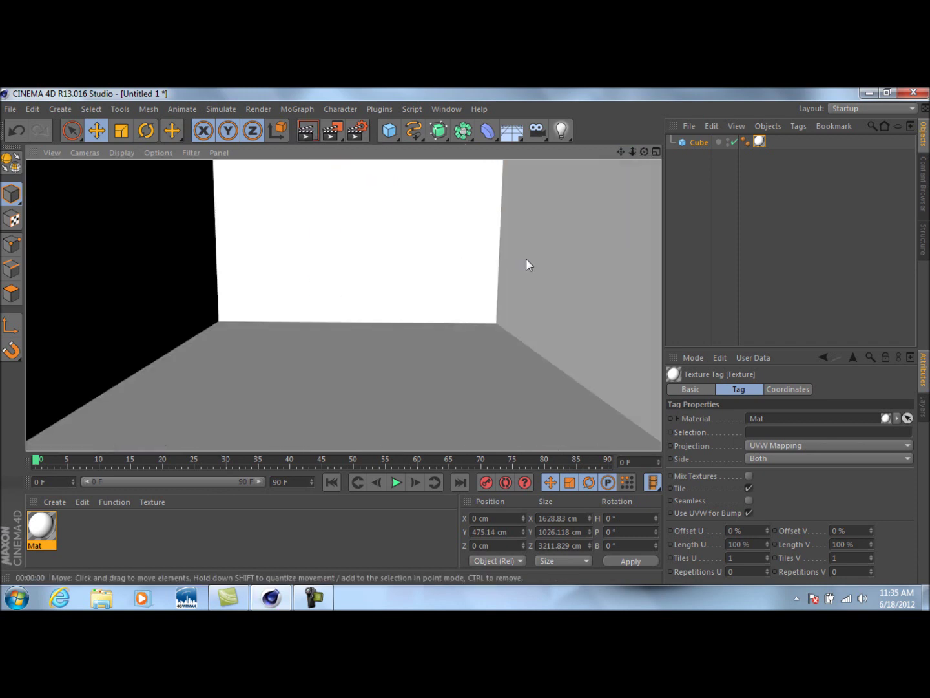
{"action": "left_click", "coordinate": [702, 288]}
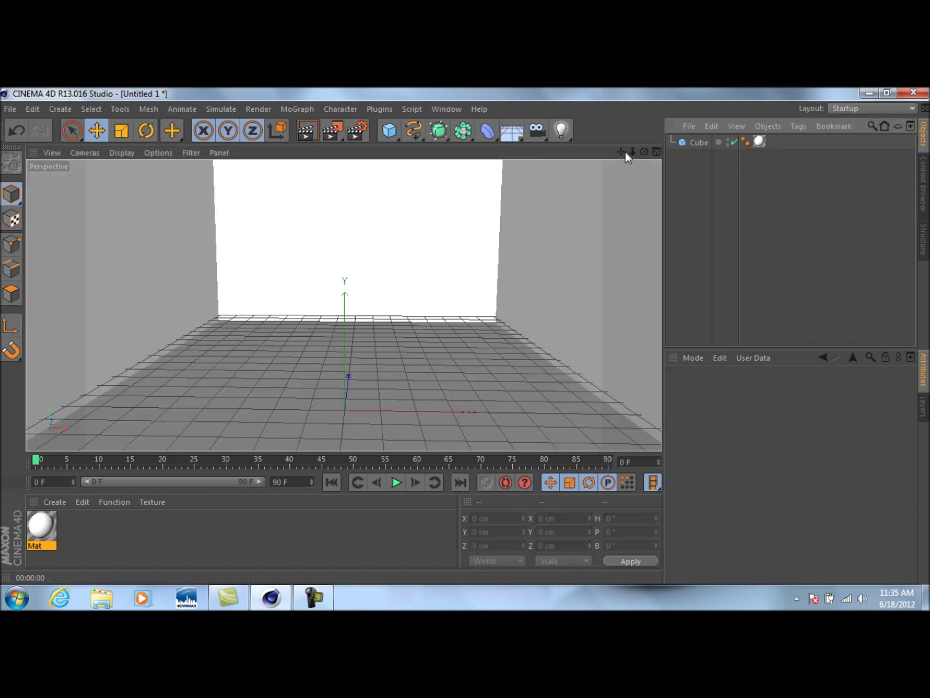
{"action": "left_click_drag", "start_coordinate": [621, 152], "coordinate": [629, 166]}
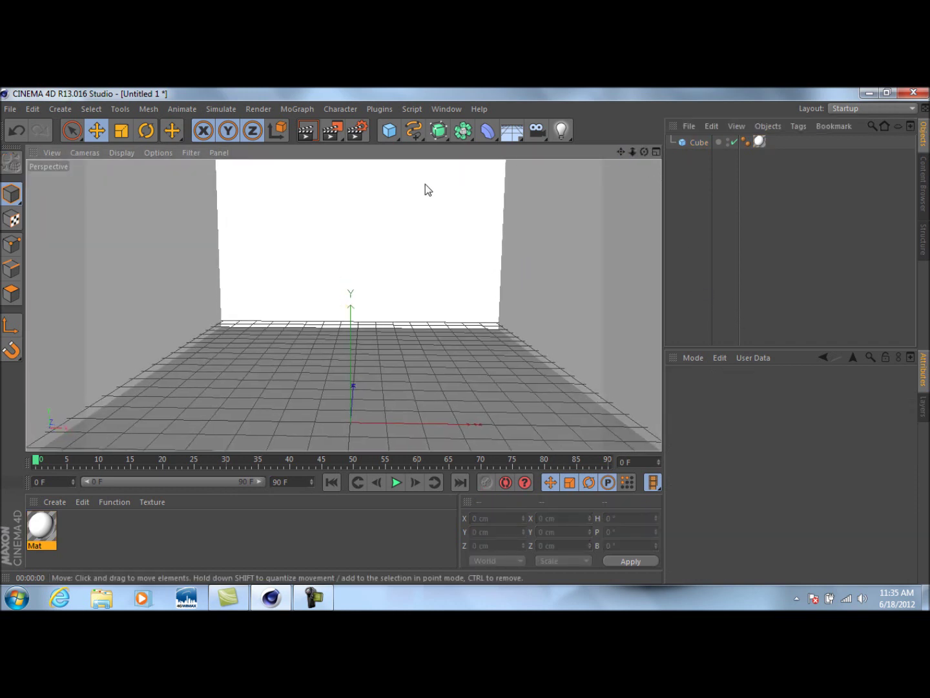
In Render Settings, add the Ambient Occlusion and Global Illumination effects from the Effect list.
{"action": "left_click", "coordinate": [360, 136]}
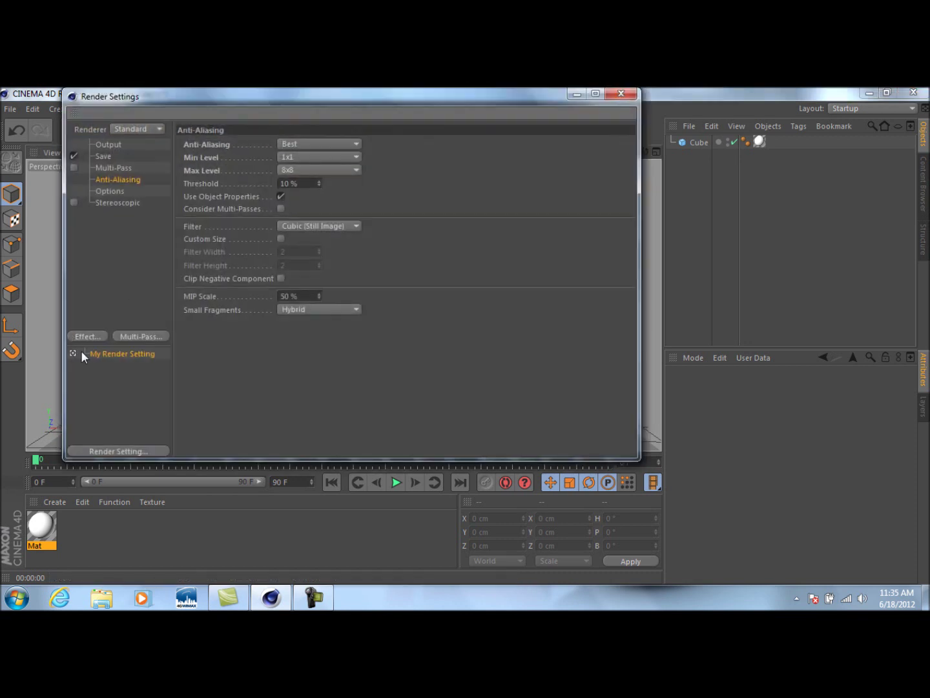
{"action": "left_click", "coordinate": [90, 335]}
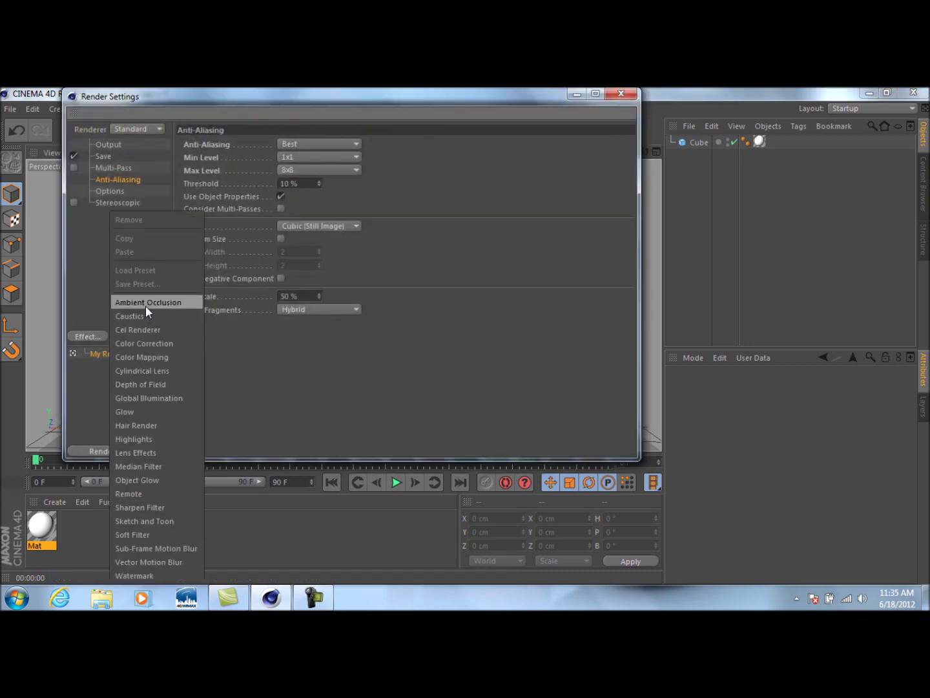
{"action": "left_click", "coordinate": [146, 302]}
{"action": "left_click", "coordinate": [88, 335]}
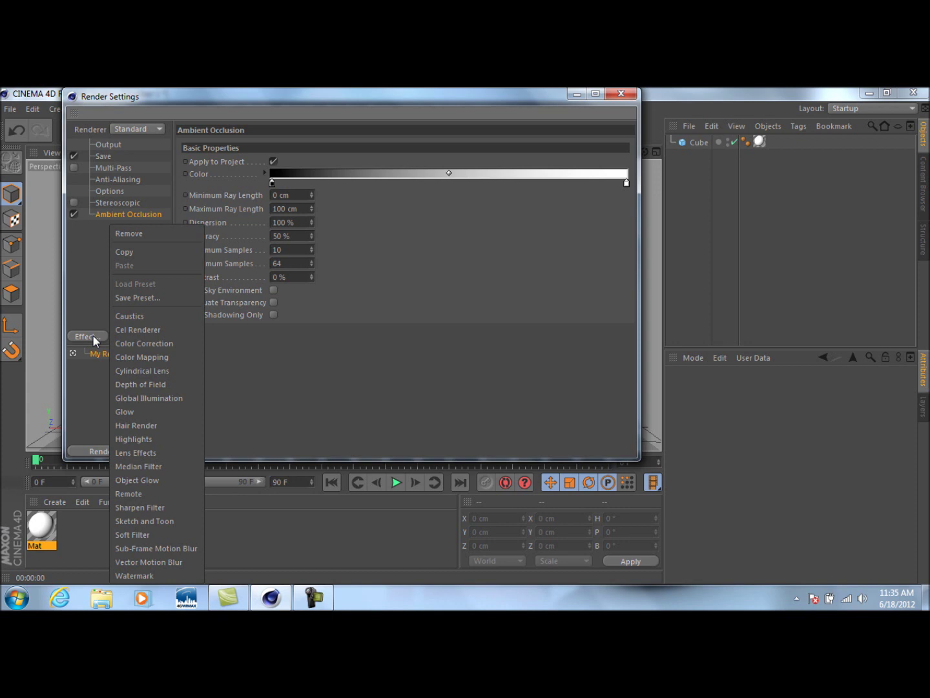
{"action": "left_click", "coordinate": [146, 397]}
{"action": "left_click", "coordinate": [615, 92]}
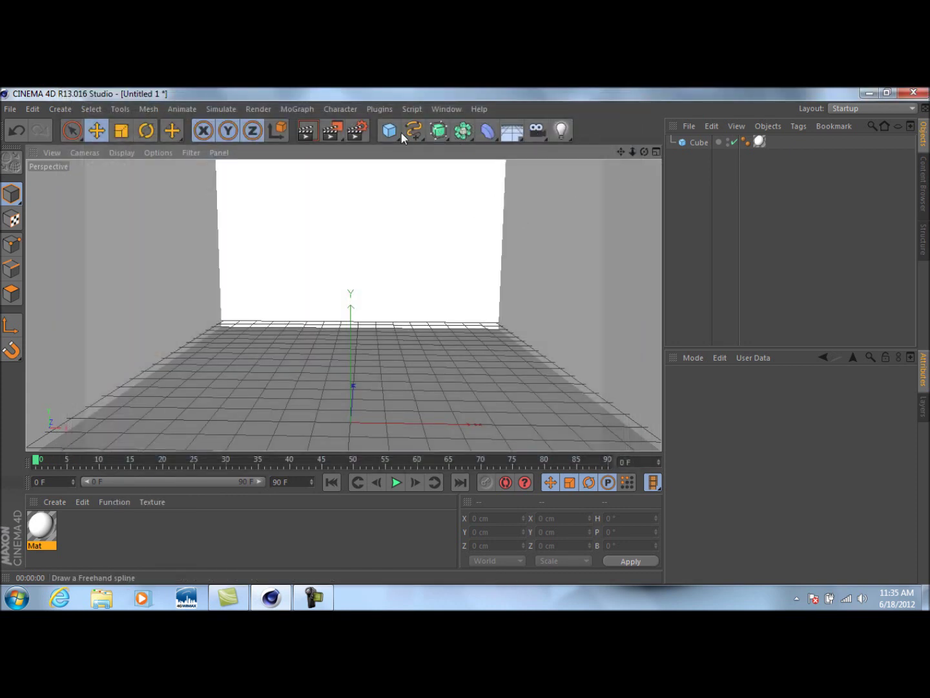
Add a plane raised to Y 311 cm and create Mat.1 with 200% luminance.
{"action": "left_click_drag", "start_coordinate": [392, 131], "coordinate": [522, 165]}
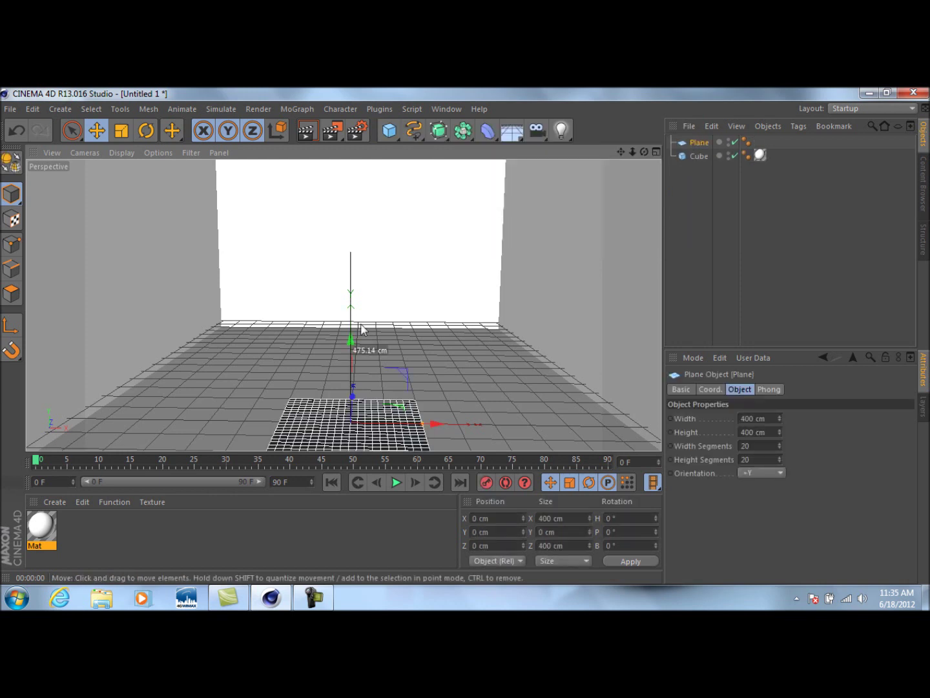
{"action": "left_click_drag", "start_coordinate": [352, 340], "coordinate": [357, 217]}
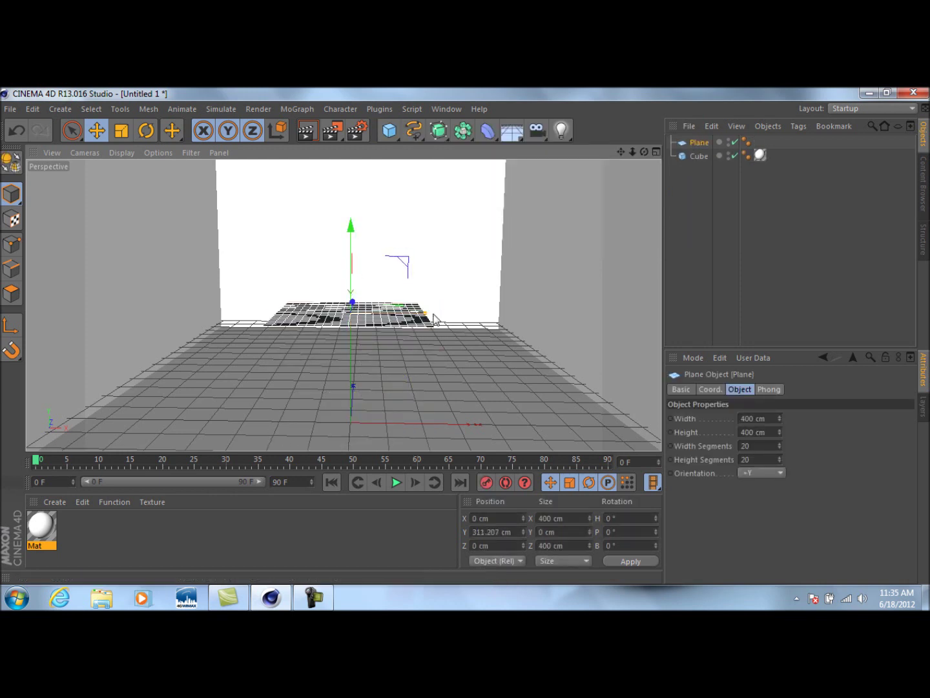
{"action": "double_click", "coordinate": [87, 536]}
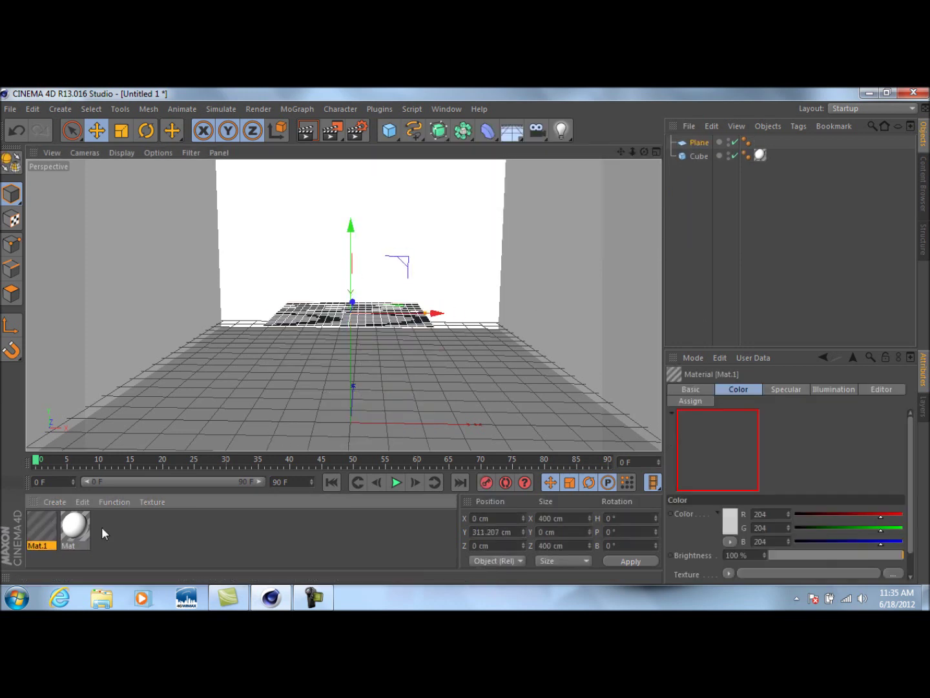
{"action": "double_click", "coordinate": [42, 527]}
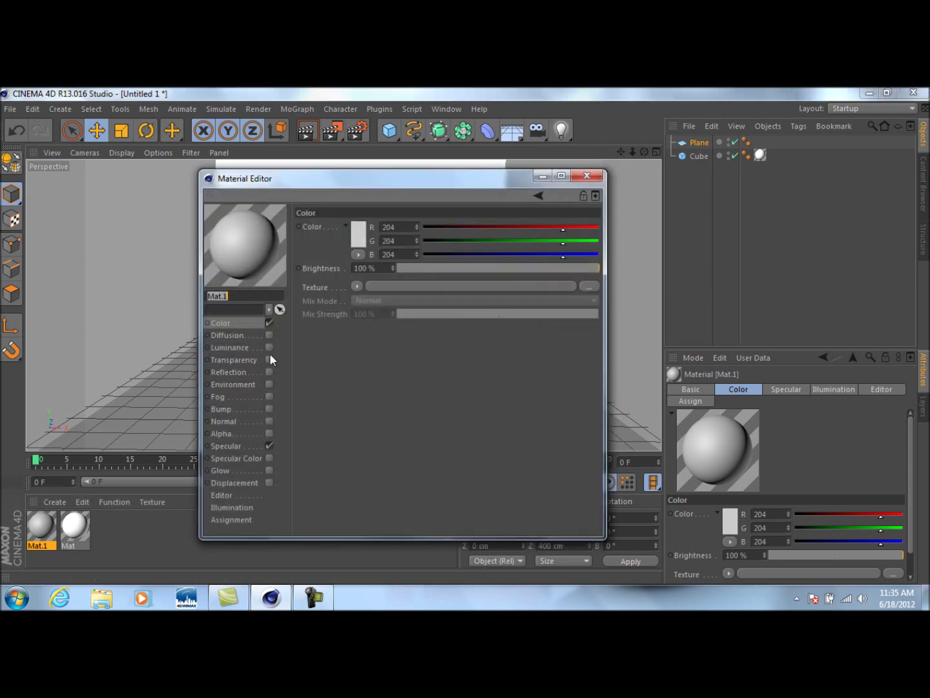
{"action": "left_click", "coordinate": [269, 346]}
{"action": "left_click", "coordinate": [383, 267]}
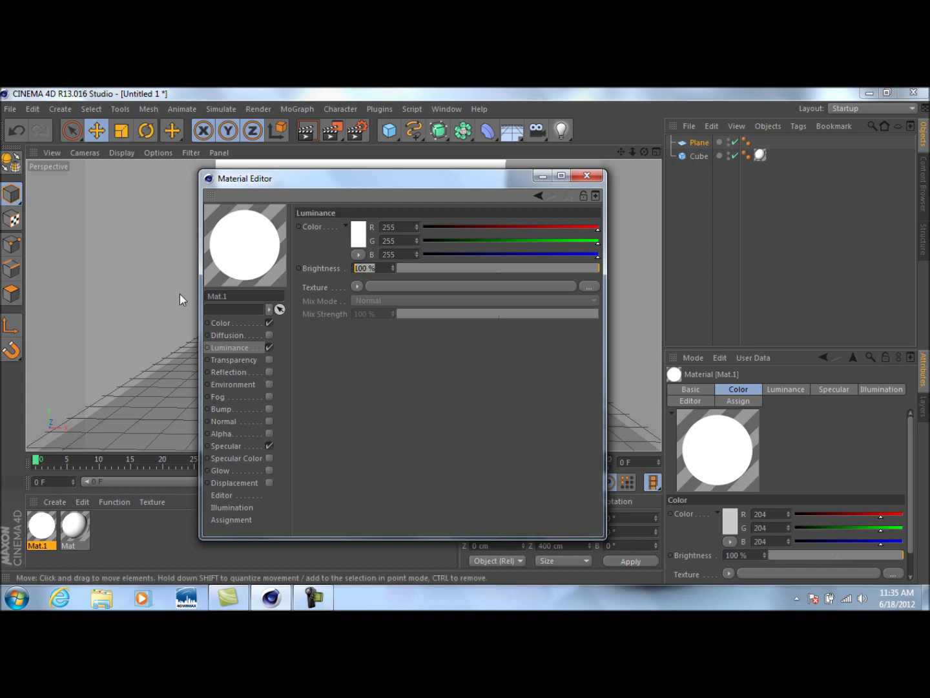
{"action": "key", "text": "Return"}
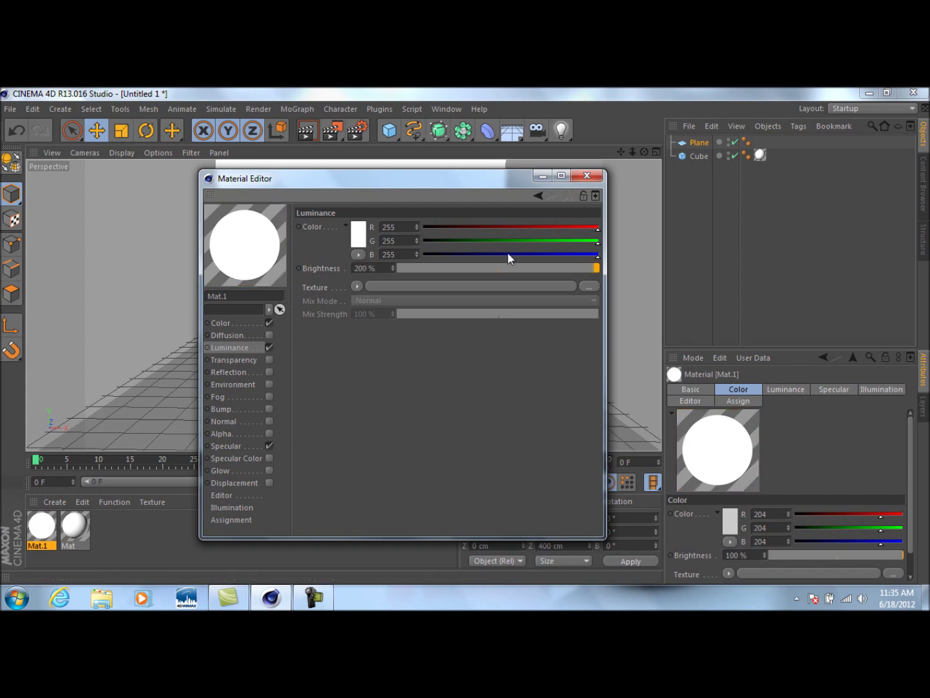
{"action": "left_click", "coordinate": [585, 175]}
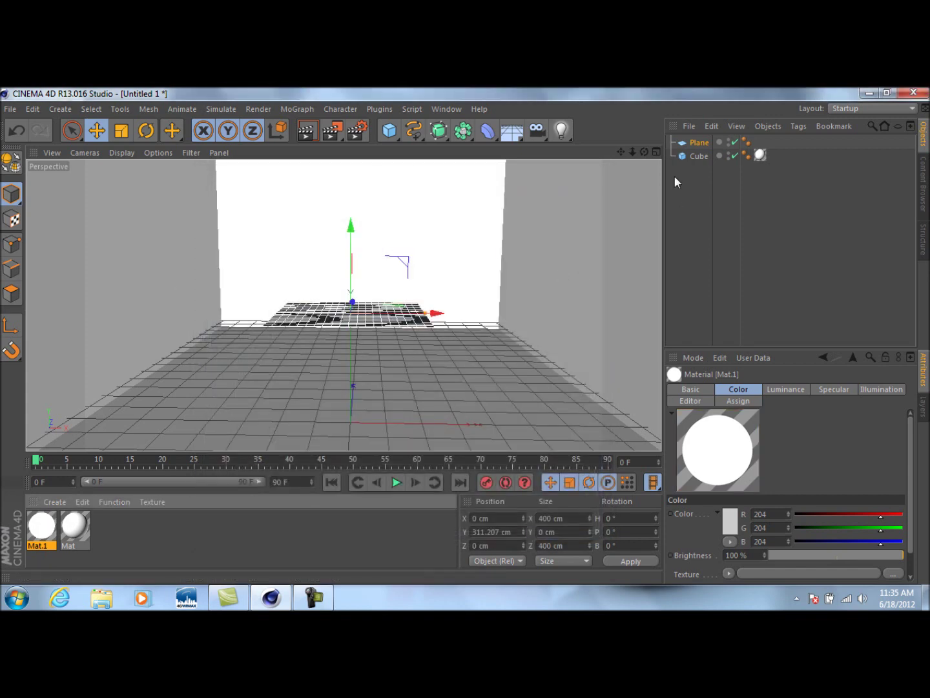
Add a MoGraph Cloner, place the plane inside it, and raise it upward.
{"action": "left_click", "coordinate": [293, 108]}
{"action": "left_click", "coordinate": [342, 212]}
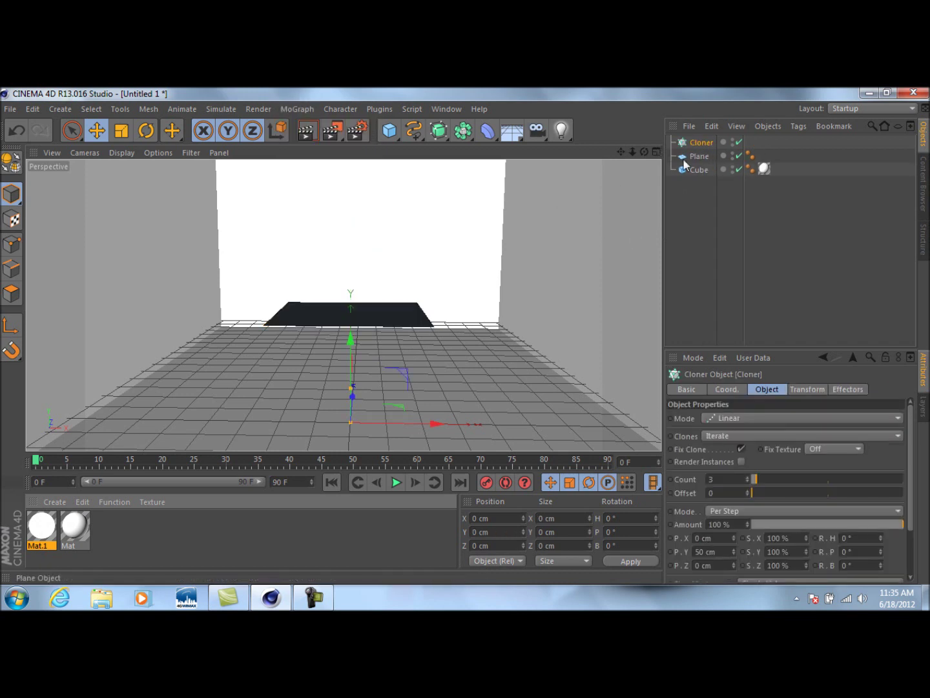
{"action": "left_click_drag", "start_coordinate": [703, 148], "coordinate": [699, 146]}
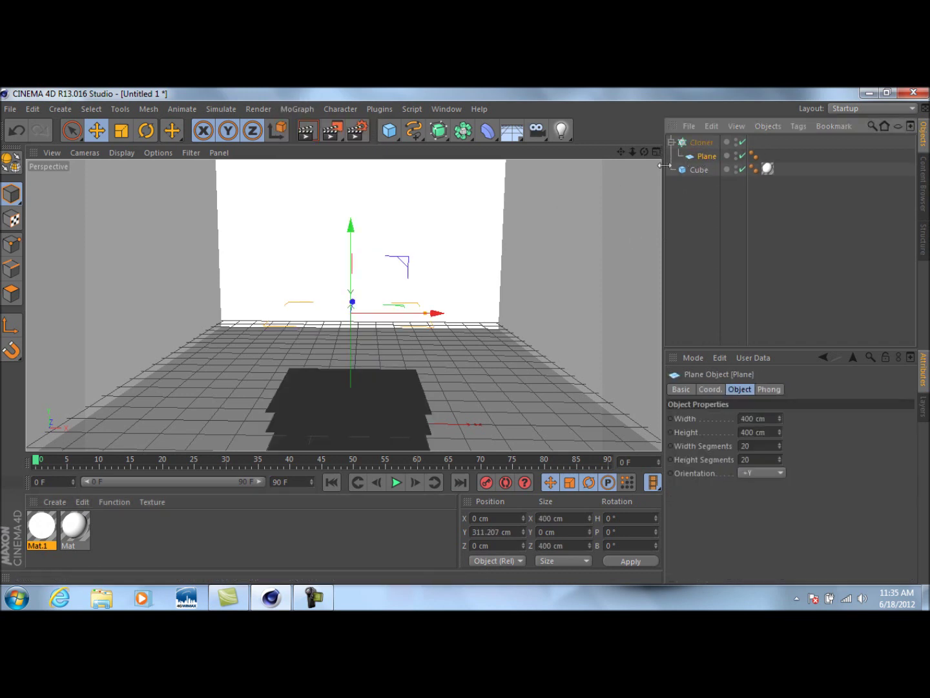
{"action": "left_click", "coordinate": [697, 143]}
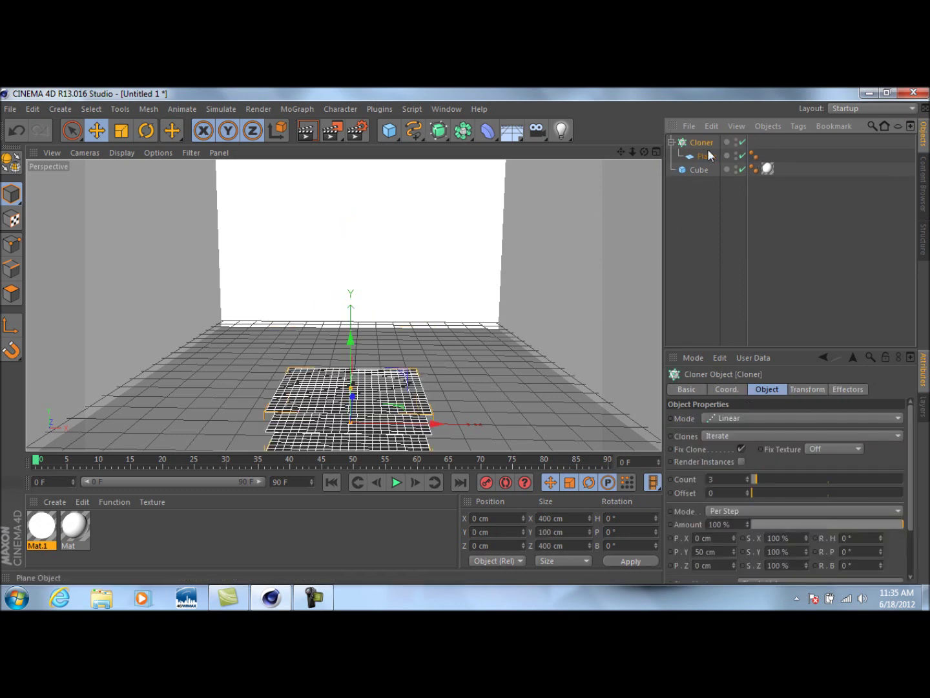
{"action": "left_click_drag", "start_coordinate": [351, 345], "coordinate": [362, 249]}
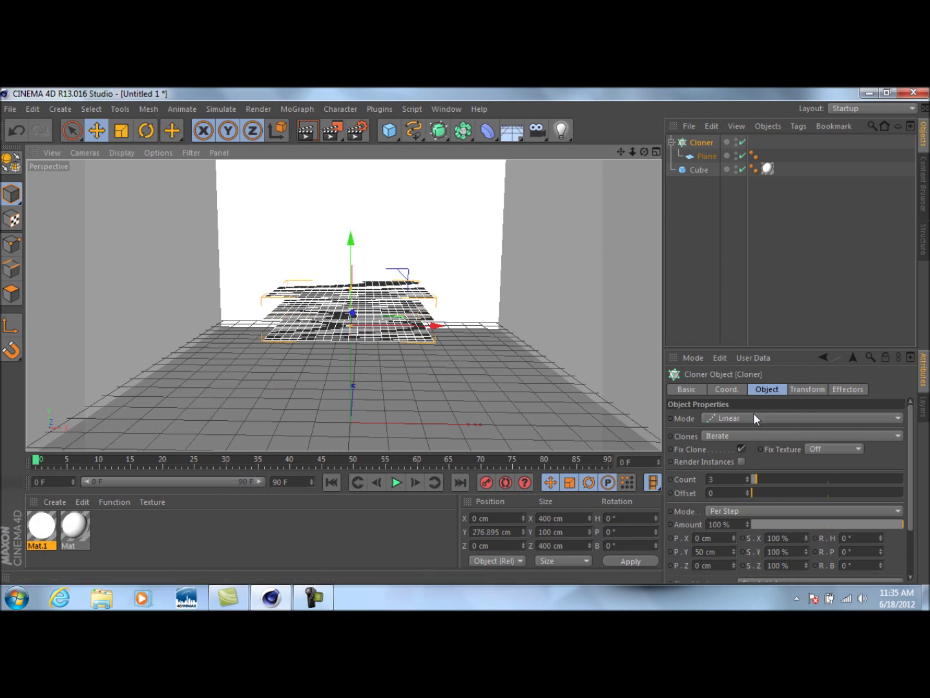
Set the Cloner to Grid Array mode with count 2 × 1 × 2.
{"action": "left_click", "coordinate": [706, 155]}
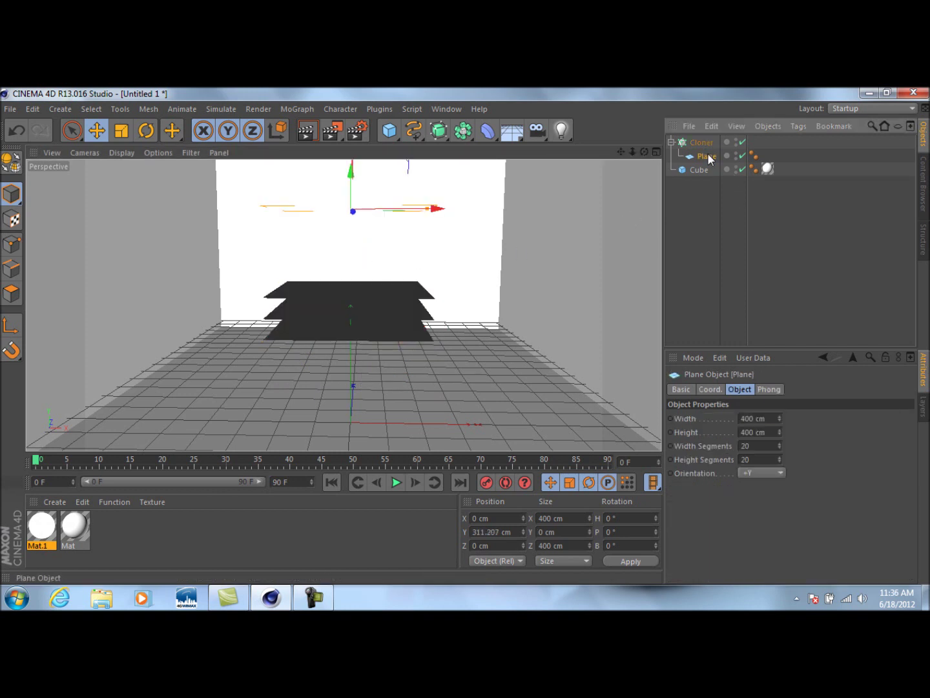
{"action": "left_click", "coordinate": [700, 142]}
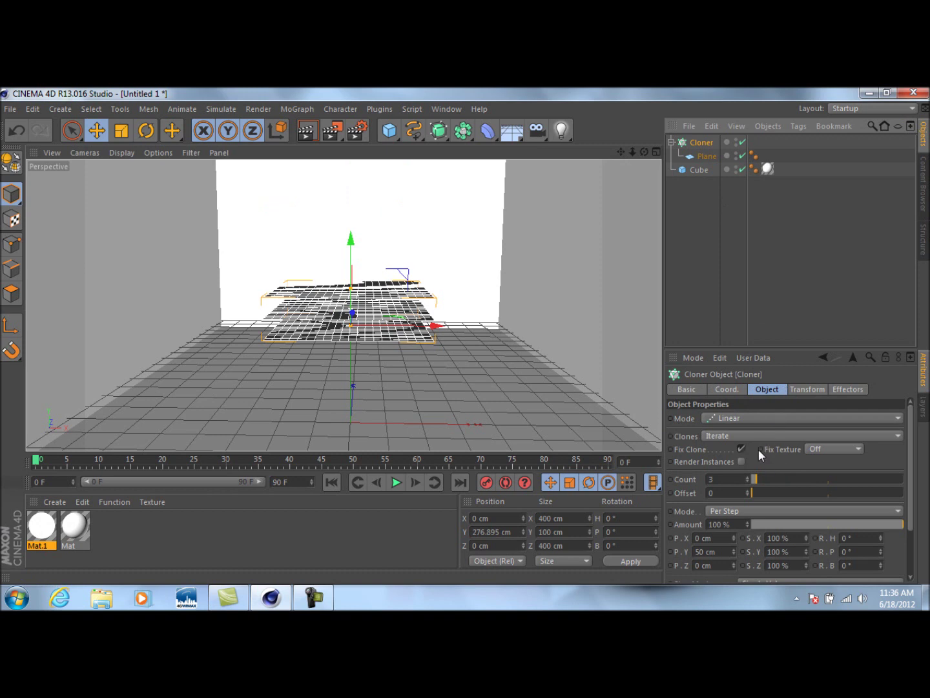
{"action": "left_click", "coordinate": [845, 417]}
{"action": "left_click", "coordinate": [770, 473]}
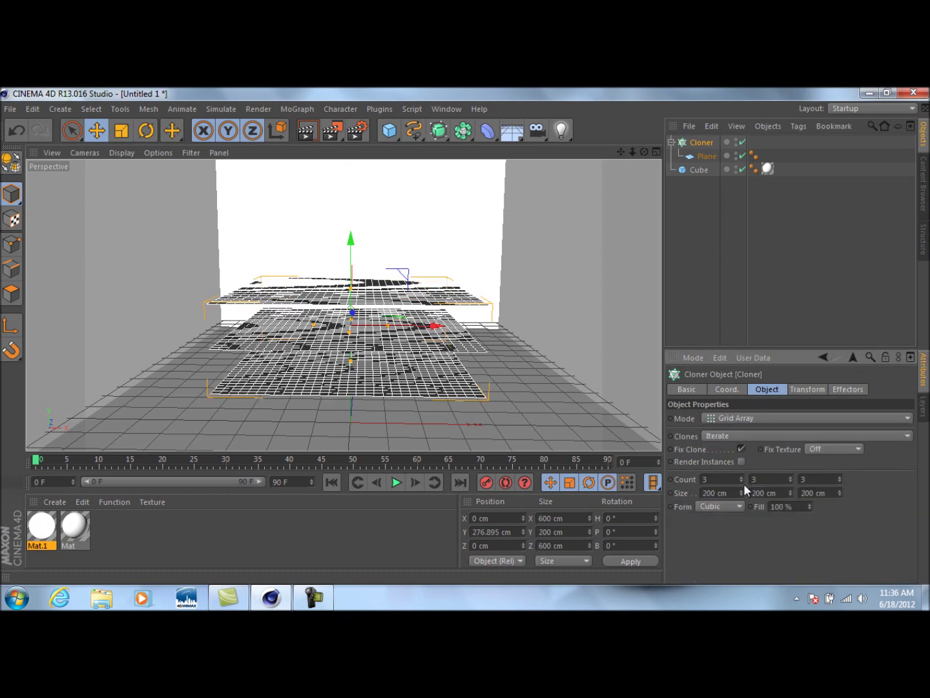
{"action": "left_click", "coordinate": [791, 481]}
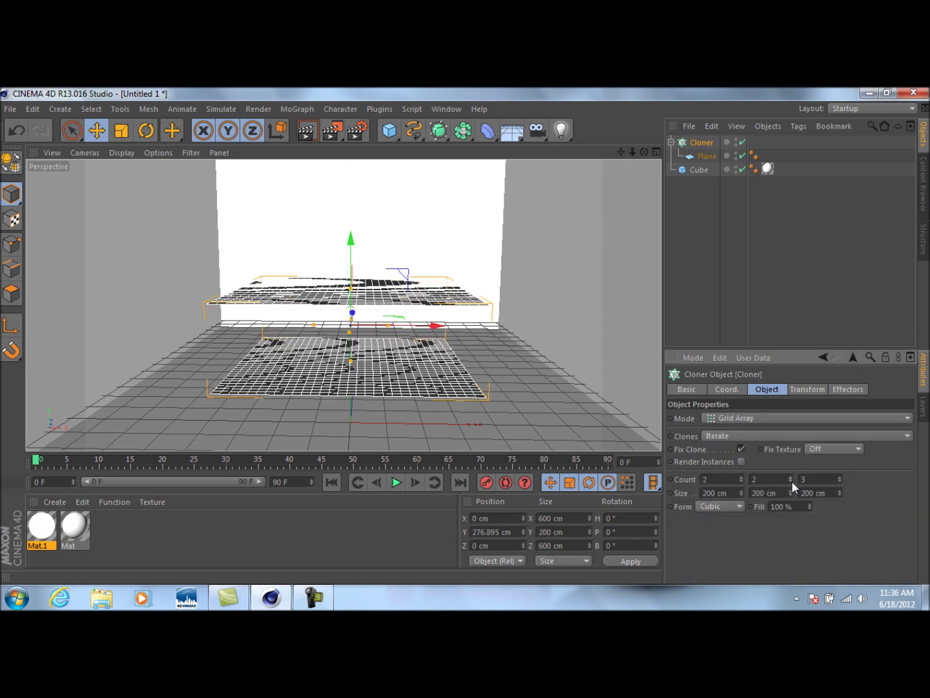
{"action": "left_click", "coordinate": [791, 480]}
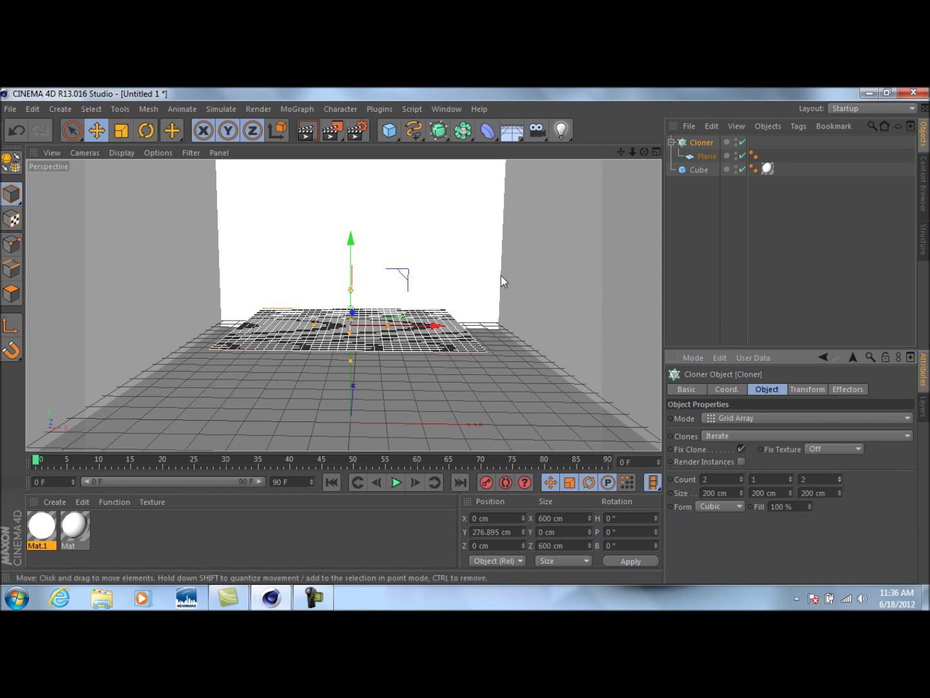
Resize the cloned panel grid, adjusting its depth, height and width.
{"action": "mouse_move", "coordinate": [356, 360]}
{"action": "left_mouse_down"}
{"action": "mouse_move", "coordinate": [347, 352]}
{"action": "mouse_move", "coordinate": [437, 328]}
{"action": "left_mouse_up"}
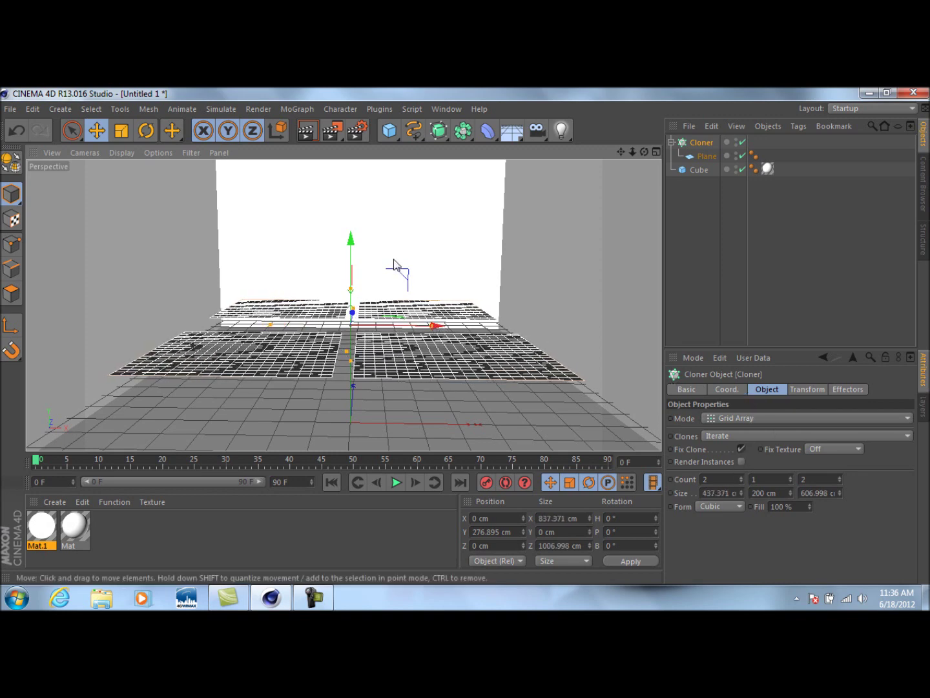
{"action": "mouse_move", "coordinate": [642, 150]}
{"action": "left_mouse_down"}
{"action": "mouse_move", "coordinate": [650, 184]}
{"action": "mouse_move", "coordinate": [475, 267]}
{"action": "left_mouse_up"}
{"action": "left_click_drag", "start_coordinate": [355, 387], "coordinate": [360, 381]}
{"action": "mouse_move", "coordinate": [644, 151]}
{"action": "left_mouse_down"}
{"action": "mouse_move", "coordinate": [643, 138]}
{"action": "mouse_move", "coordinate": [618, 157]}
{"action": "left_mouse_up"}
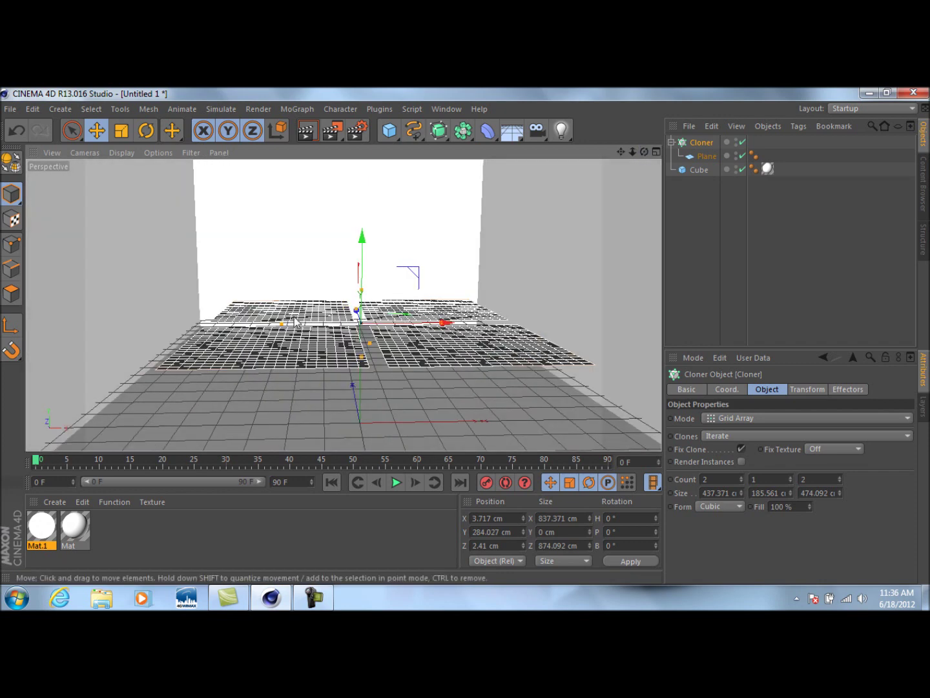
{"action": "left_click_drag", "start_coordinate": [286, 329], "coordinate": [283, 329]}
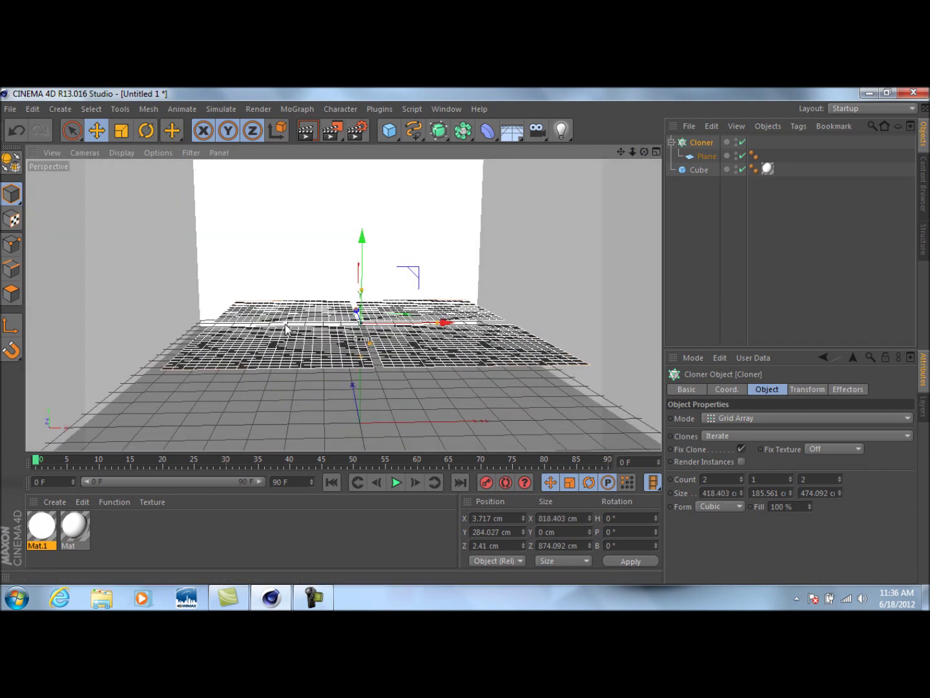
{"action": "left_click_drag", "start_coordinate": [642, 153], "coordinate": [667, 155]}
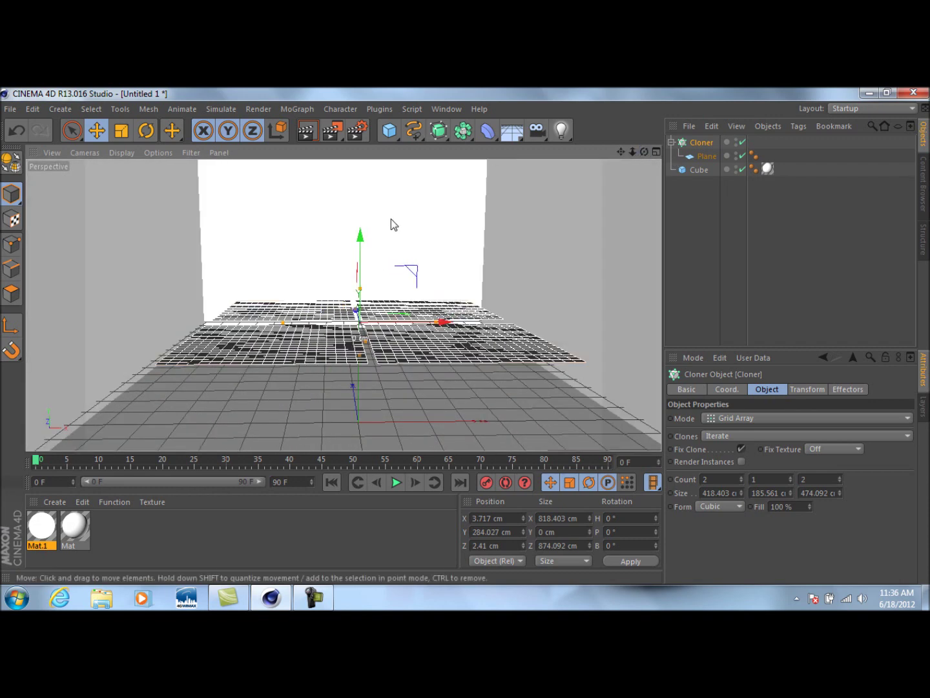
Lift the panel grid to the ceiling at Y 736.558 cm and centre it along Z.
{"action": "left_click_drag", "start_coordinate": [361, 234], "coordinate": [600, 198]}
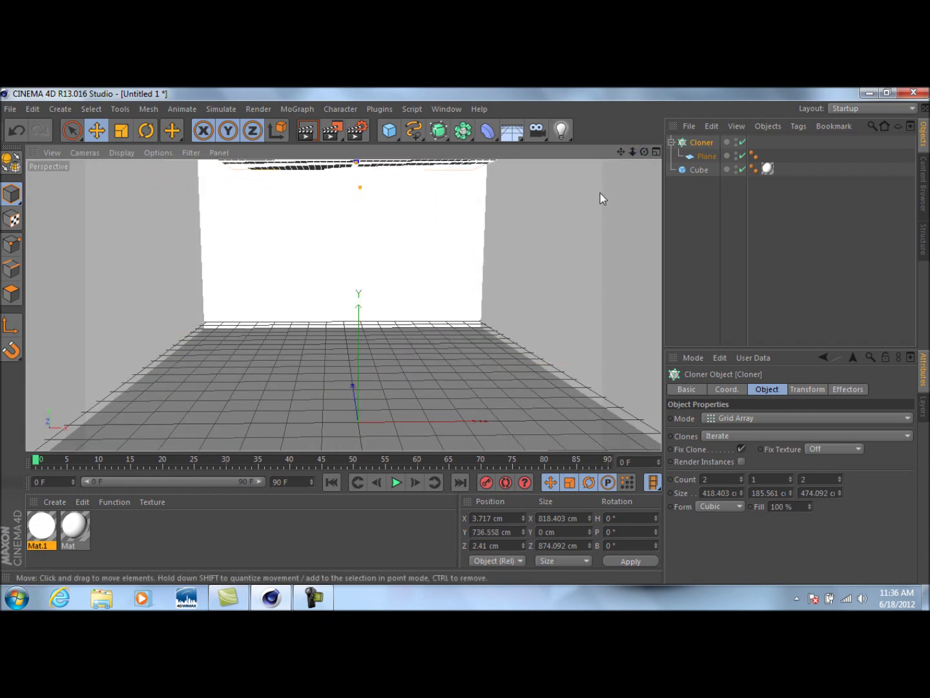
{"action": "left_click_drag", "start_coordinate": [644, 152], "coordinate": [623, 154]}
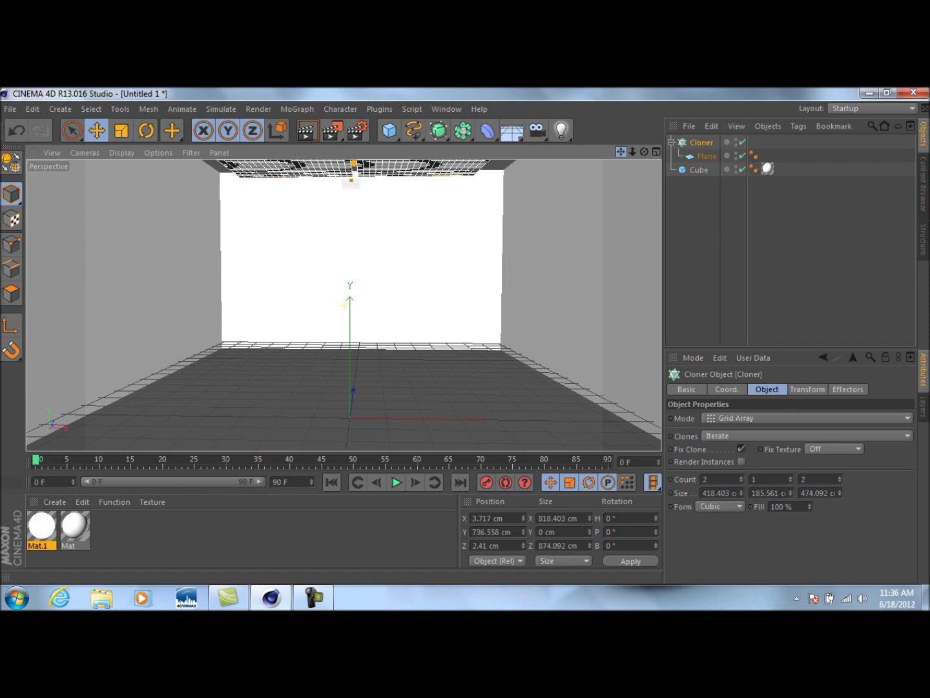
{"action": "left_click_drag", "start_coordinate": [621, 151], "coordinate": [475, 185]}
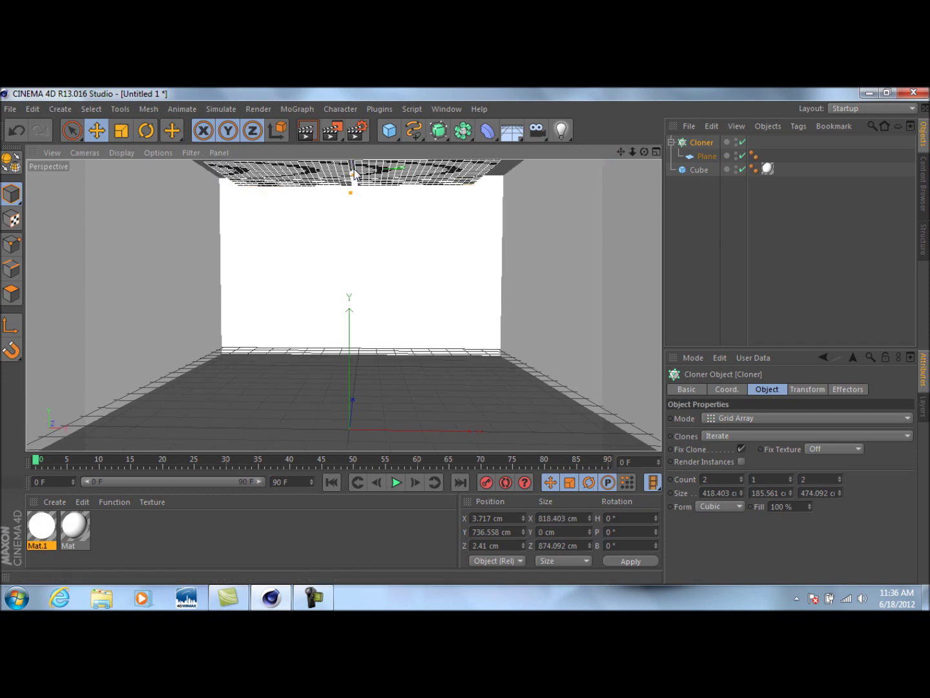
{"action": "left_click_drag", "start_coordinate": [354, 175], "coordinate": [356, 181]}
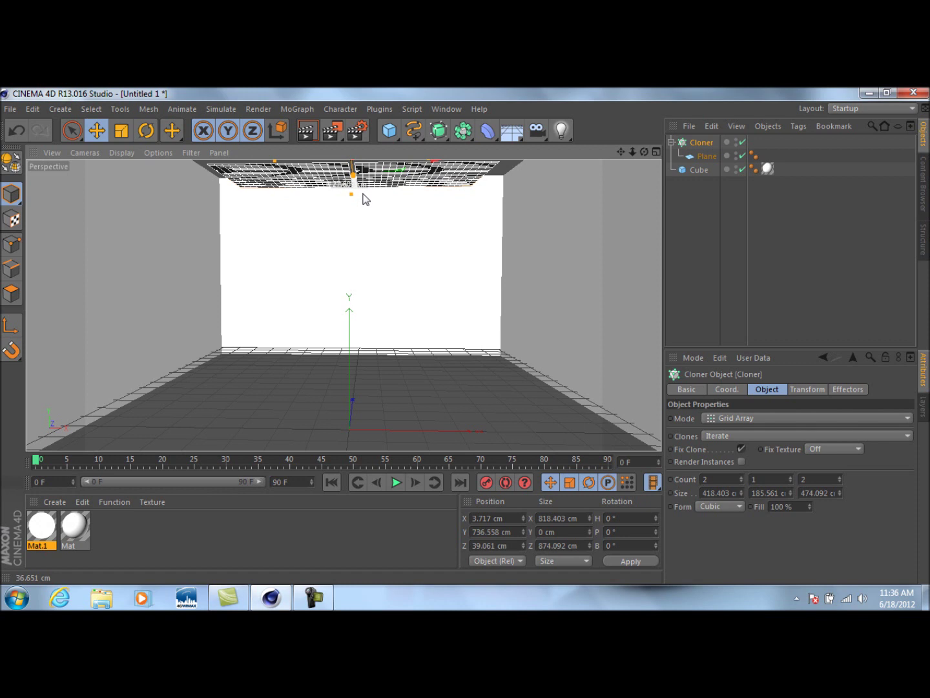
{"action": "left_click_drag", "start_coordinate": [362, 199], "coordinate": [372, 190]}
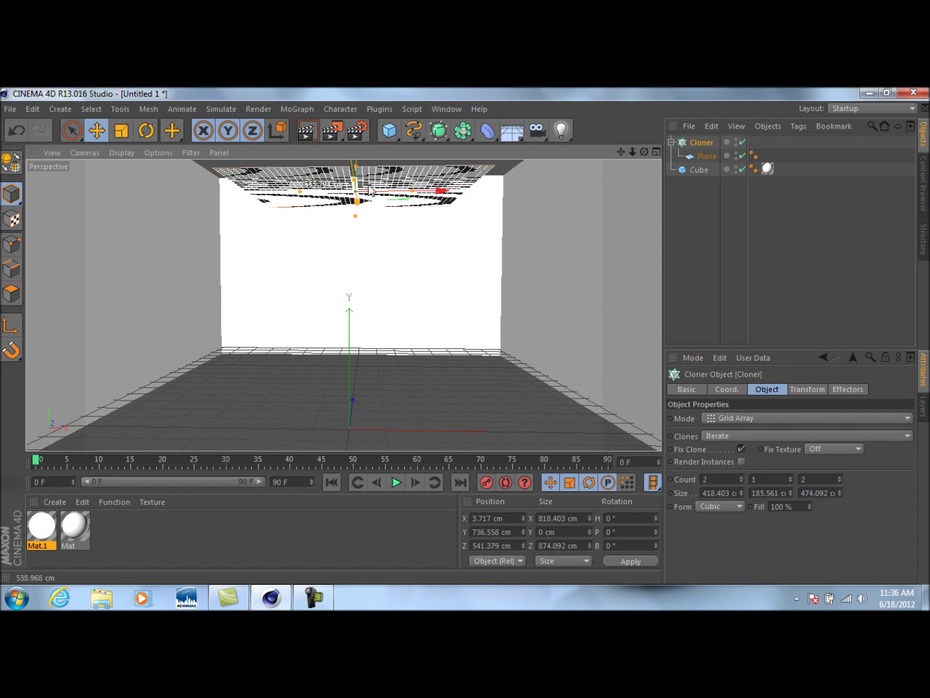
{"action": "left_click_drag", "start_coordinate": [369, 188], "coordinate": [370, 173]}
Apply the luminant Mat.1 material to the Cloner's ceiling panels, then reopen Render Settings.
{"action": "left_click", "coordinate": [703, 234]}
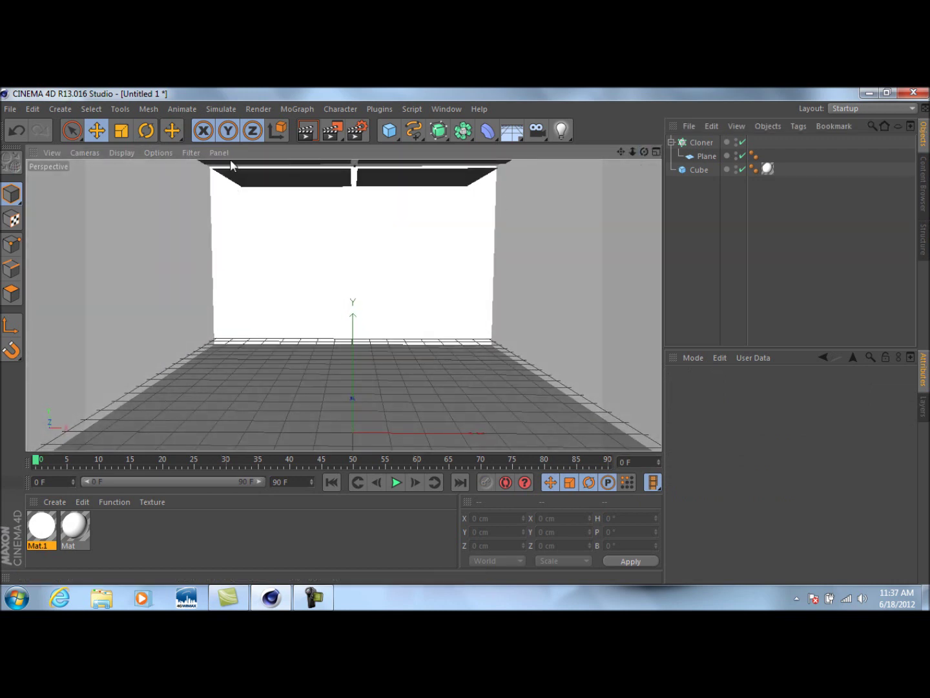
{"action": "double_click", "coordinate": [37, 532]}
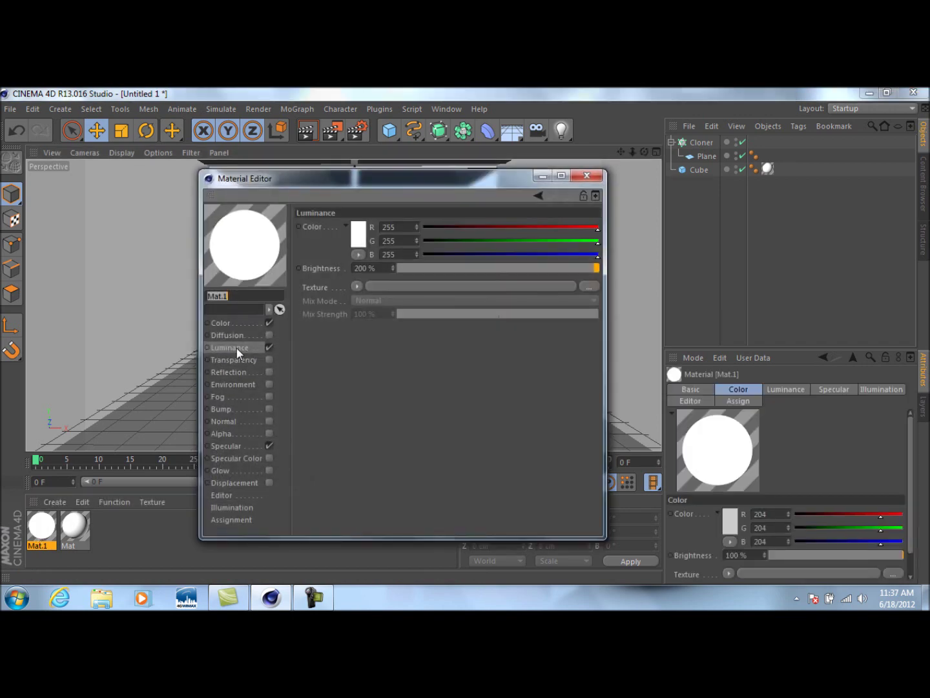
{"action": "left_click", "coordinate": [585, 175]}
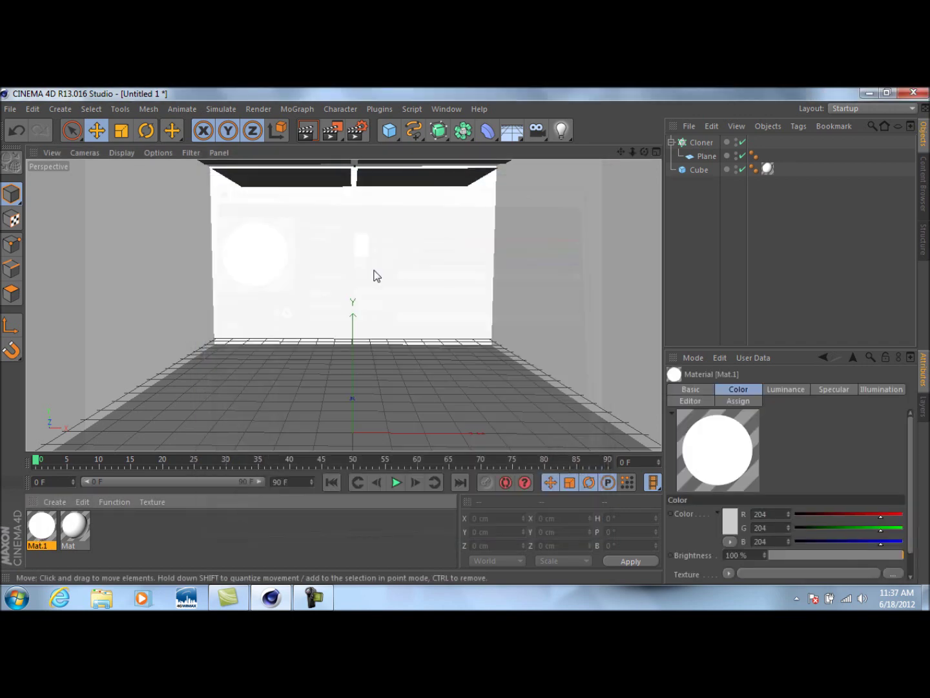
{"action": "left_click_drag", "start_coordinate": [41, 531], "coordinate": [415, 185]}
{"action": "left_click_drag", "start_coordinate": [644, 152], "coordinate": [564, 186]}
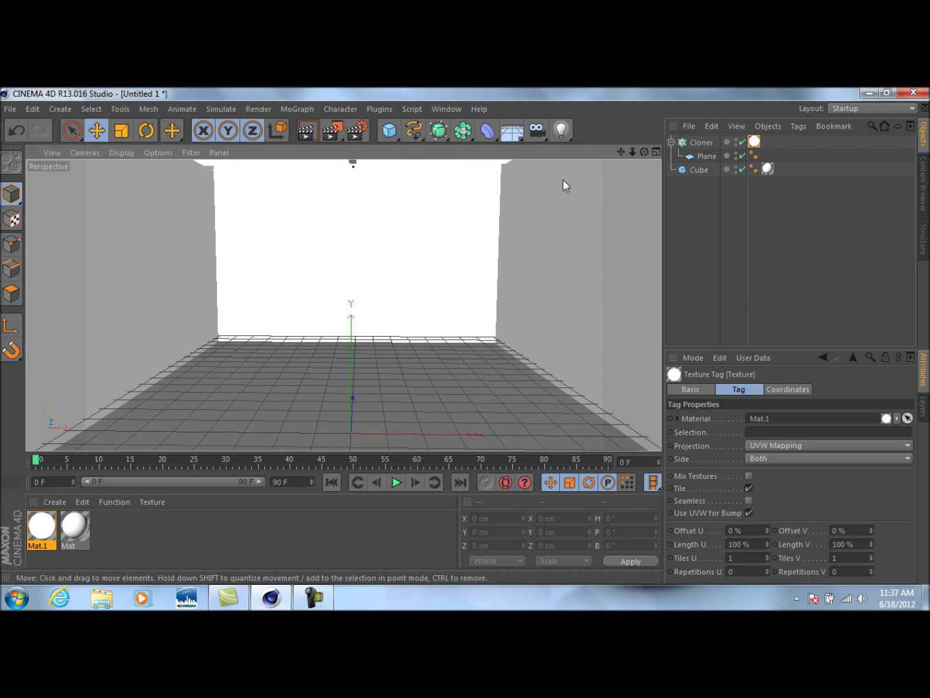
{"action": "left_click", "coordinate": [356, 130]}
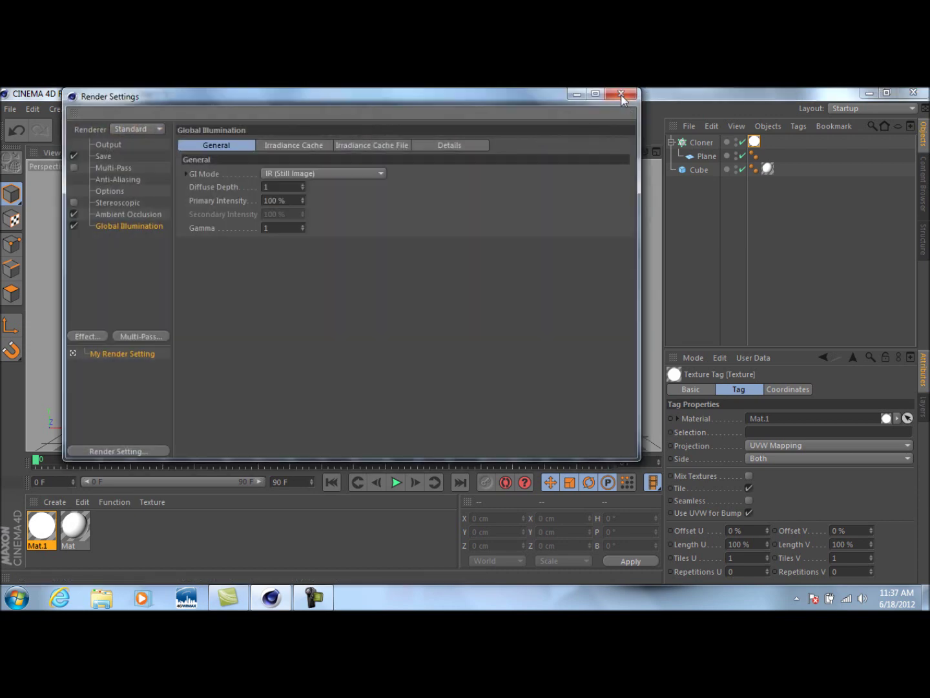
Close Render Settings, preview-render the glowing room in the viewport, then clear it back to the editor view.
{"action": "left_click", "coordinate": [625, 99]}
{"action": "left_click", "coordinate": [313, 132]}
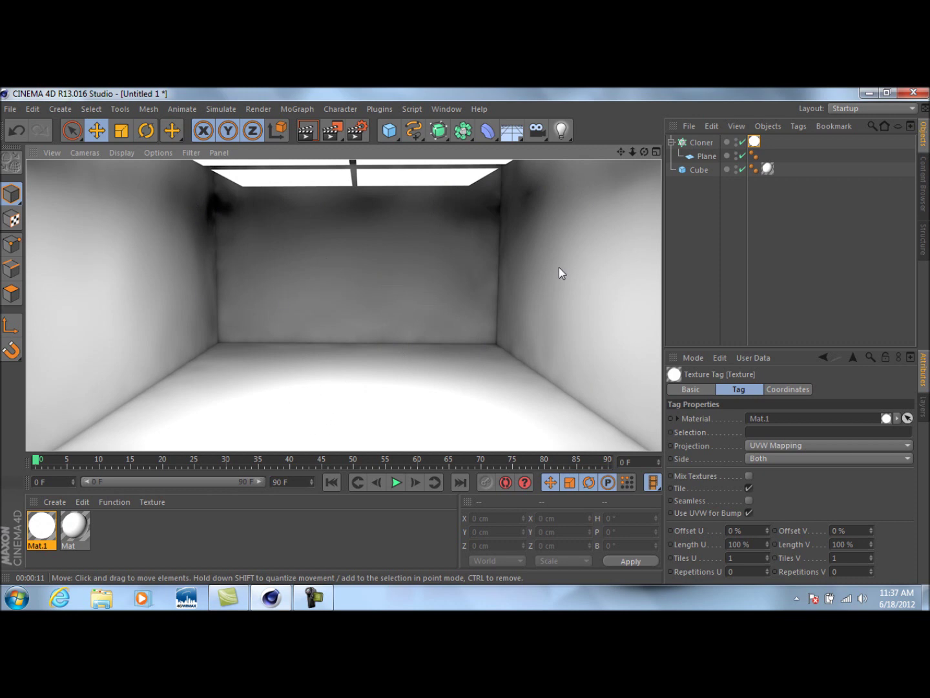
{"action": "left_click", "coordinate": [732, 291]}
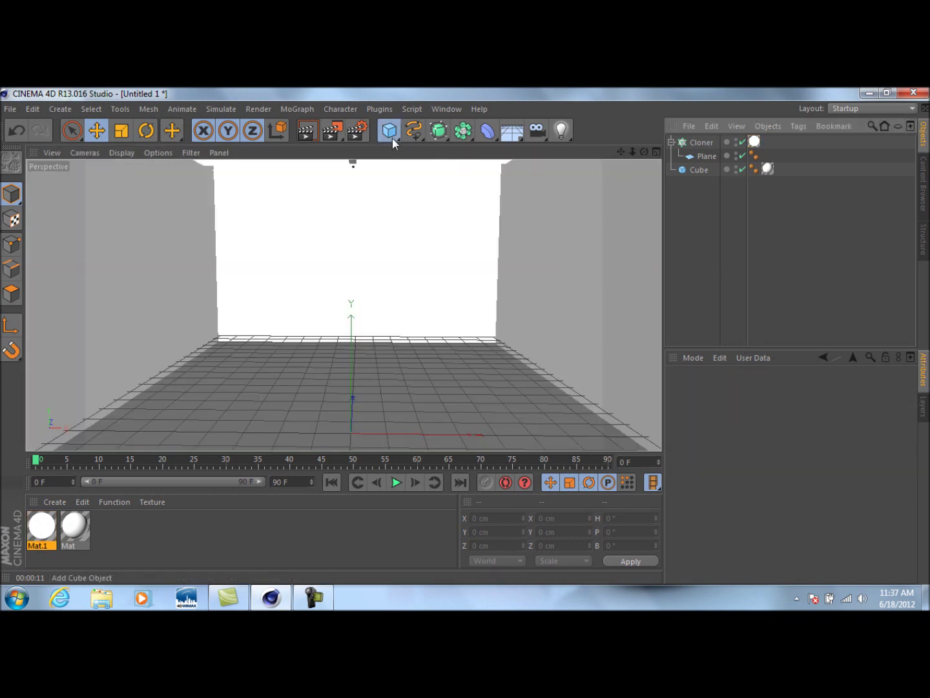
Add a 100 cm sphere and position it at Y 323.511 cm, Z -154.425 cm in the room.
{"action": "left_click_drag", "start_coordinate": [393, 137], "coordinate": [649, 169]}
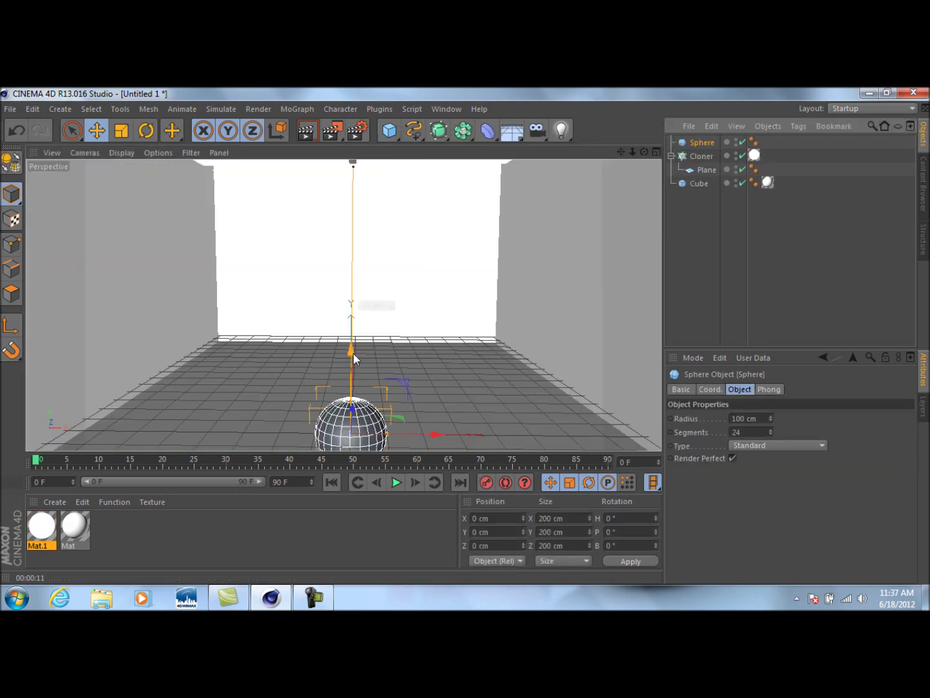
{"action": "left_click_drag", "start_coordinate": [353, 353], "coordinate": [361, 295]}
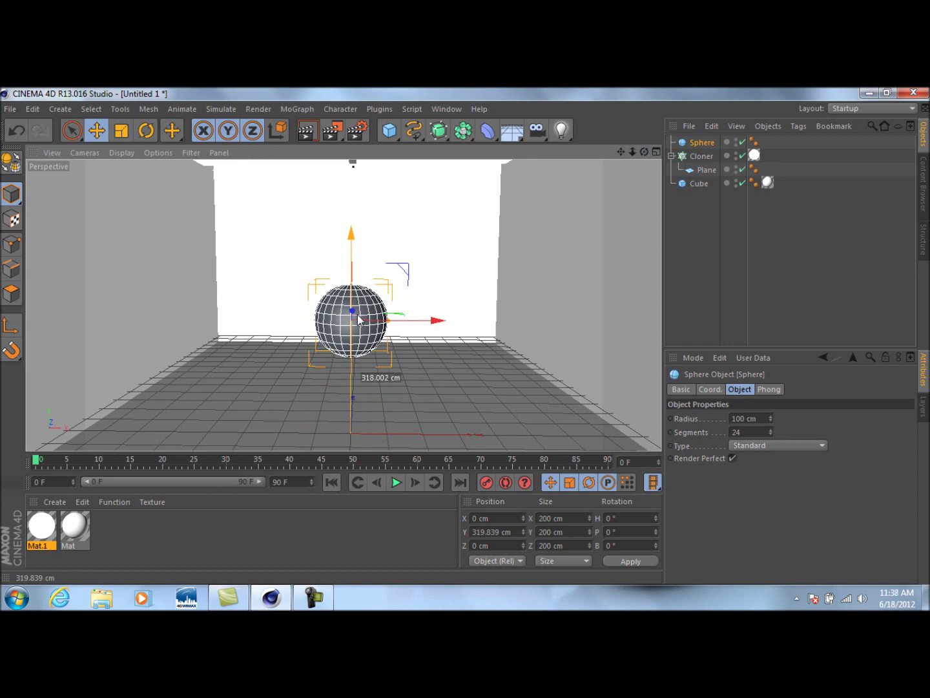
{"action": "left_click_drag", "start_coordinate": [358, 318], "coordinate": [356, 315]}
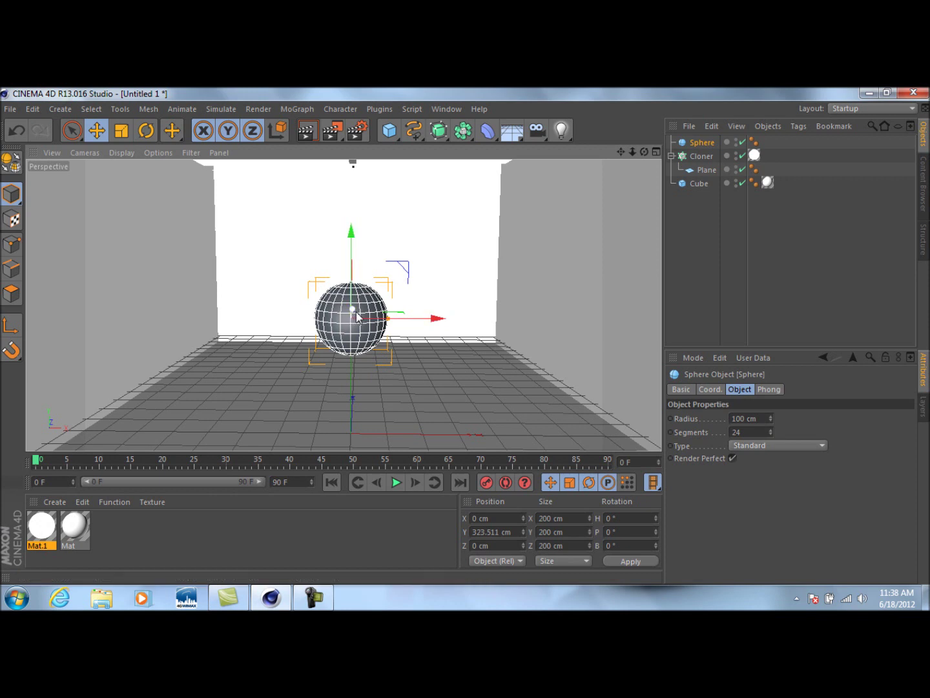
{"action": "left_click_drag", "start_coordinate": [354, 319], "coordinate": [349, 375]}
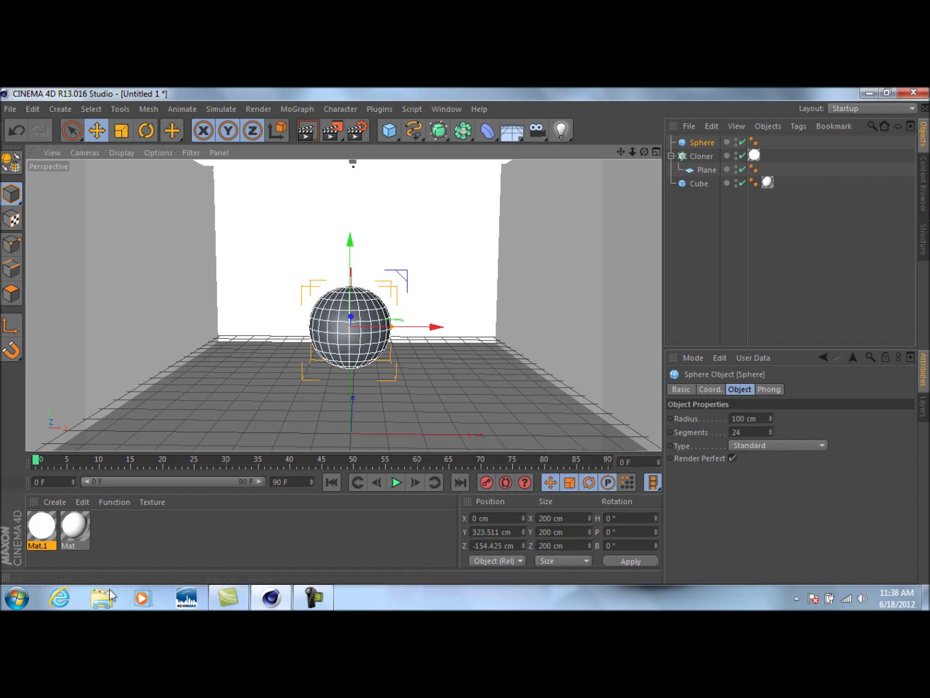
Create new material Mat.2 and set its colour to pure red (255, 0, 0).
{"action": "double_click", "coordinate": [133, 545]}
{"action": "double_click", "coordinate": [42, 526]}
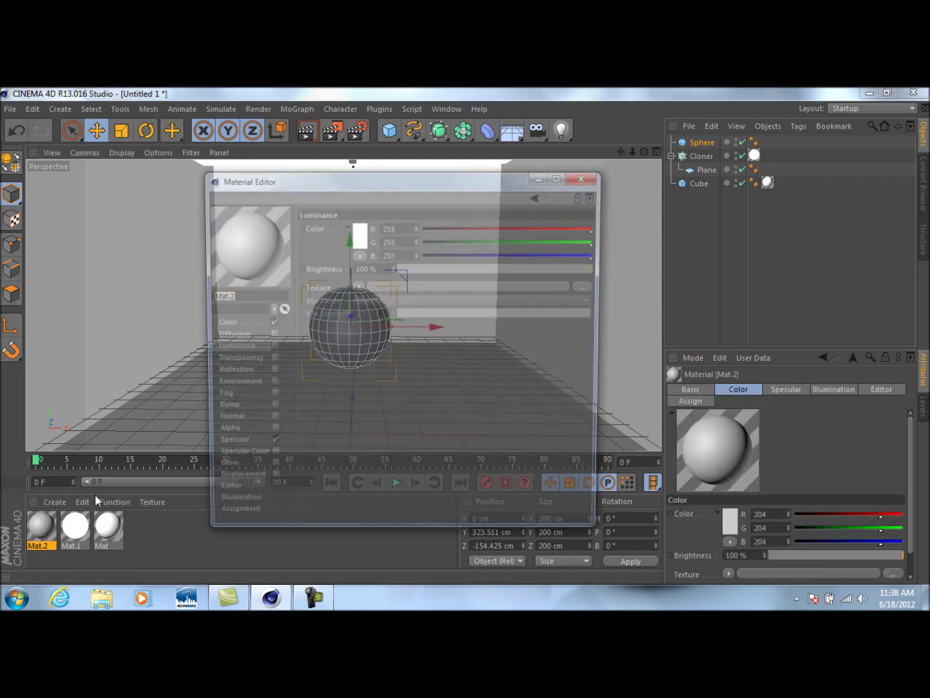
{"action": "left_click", "coordinate": [245, 322]}
{"action": "left_click", "coordinate": [365, 239]}
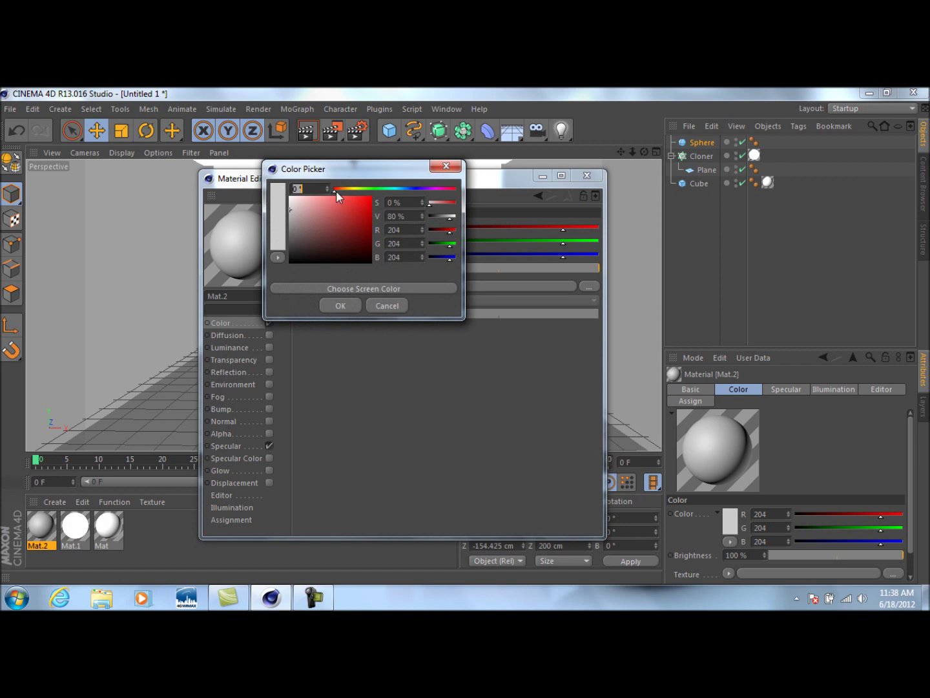
{"action": "left_click_drag", "start_coordinate": [335, 197], "coordinate": [372, 196]}
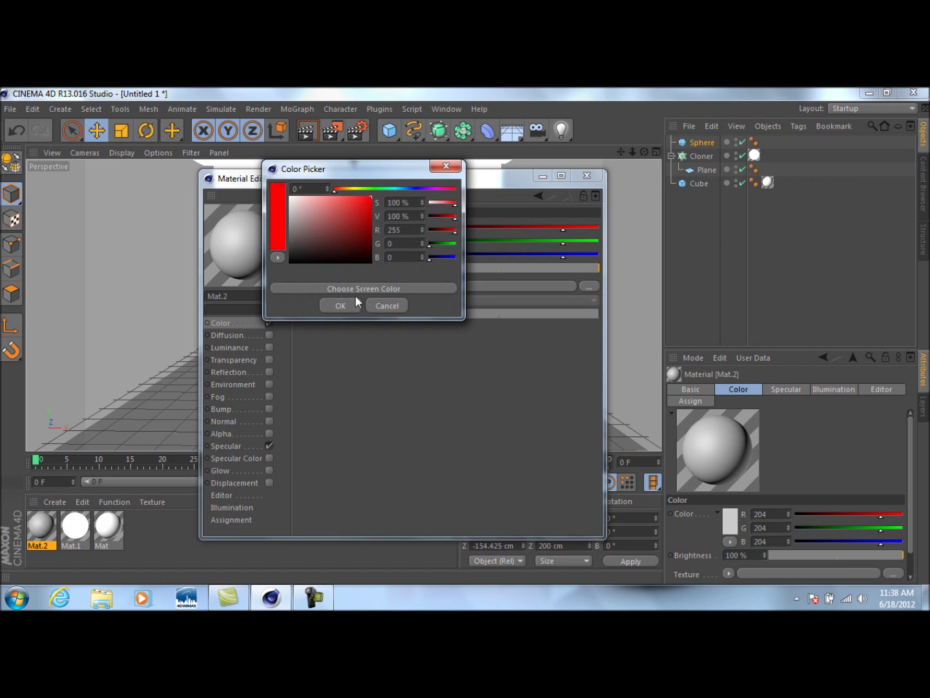
{"action": "left_click", "coordinate": [349, 305]}
Enable Mat.2 reflection at 45% brightness; the sphere gets deleted along the way.
{"action": "left_click", "coordinate": [259, 373]}
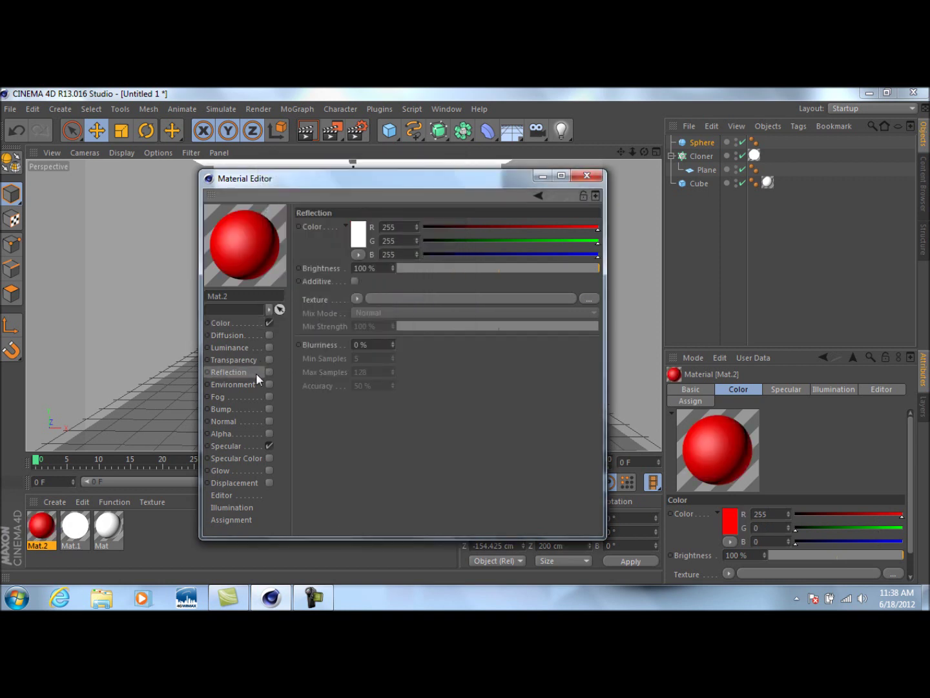
{"action": "left_click", "coordinate": [371, 267]}
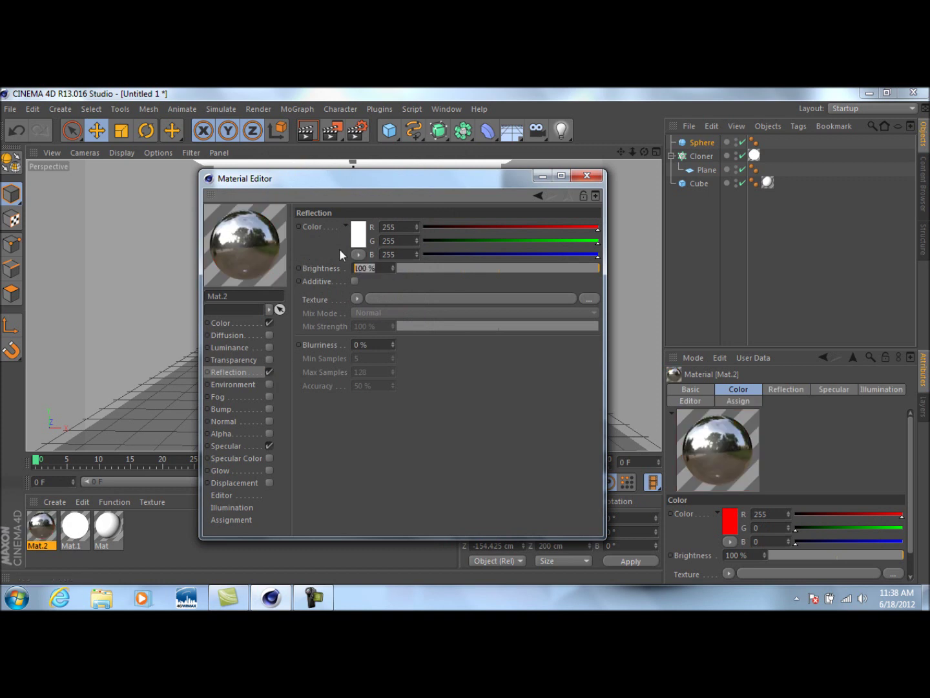
{"action": "type", "text": "50"}
{"action": "key", "text": "Return"}
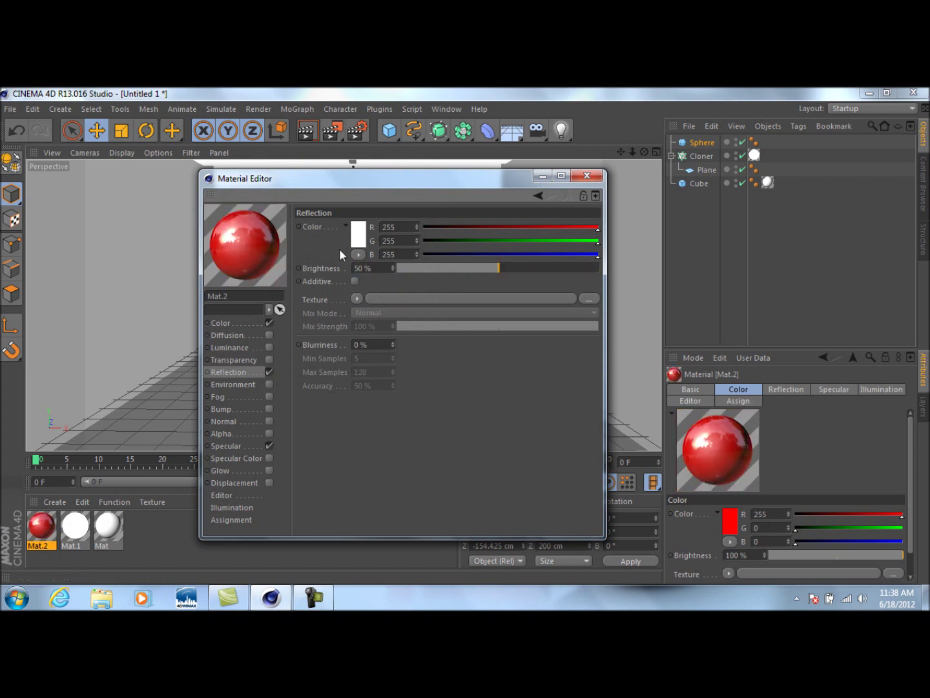
{"action": "key", "text": "Delete"}
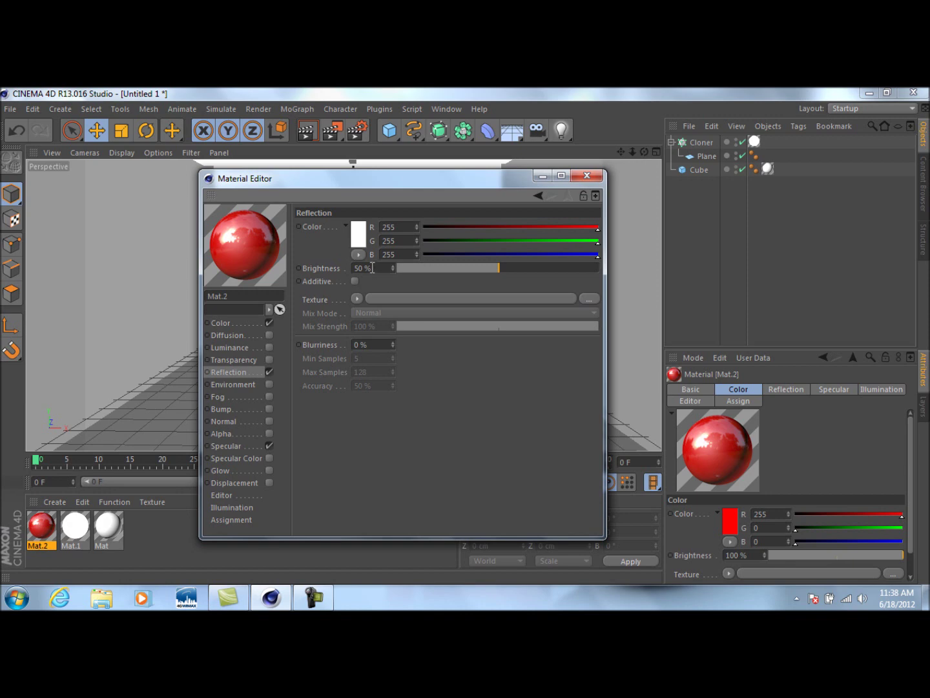
{"action": "left_click", "coordinate": [364, 267]}
{"action": "type", "text": "45"}
{"action": "key", "text": "Return"}
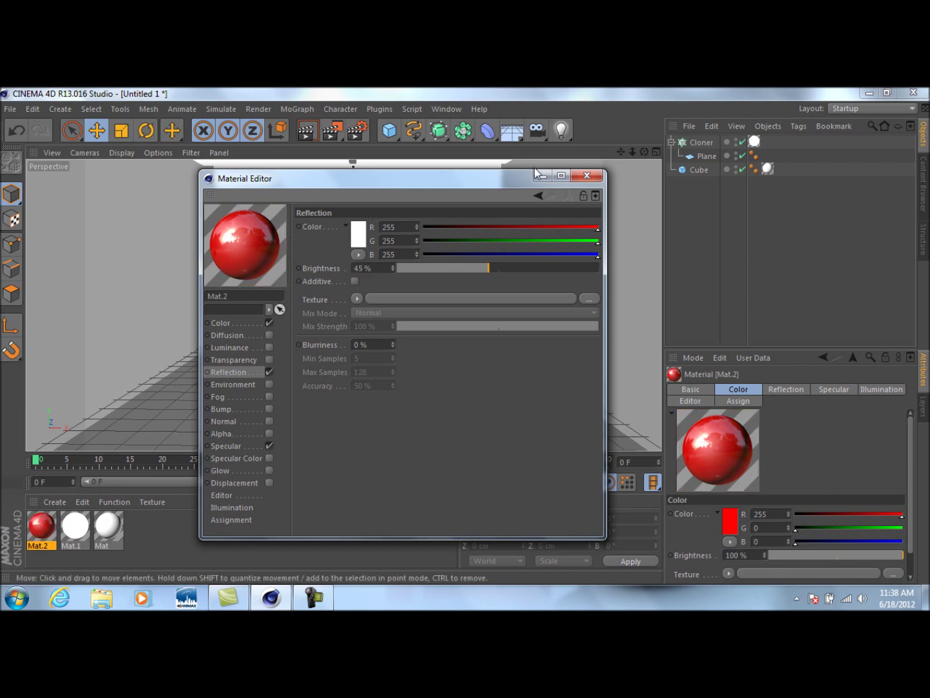
{"action": "left_click", "coordinate": [583, 177]}
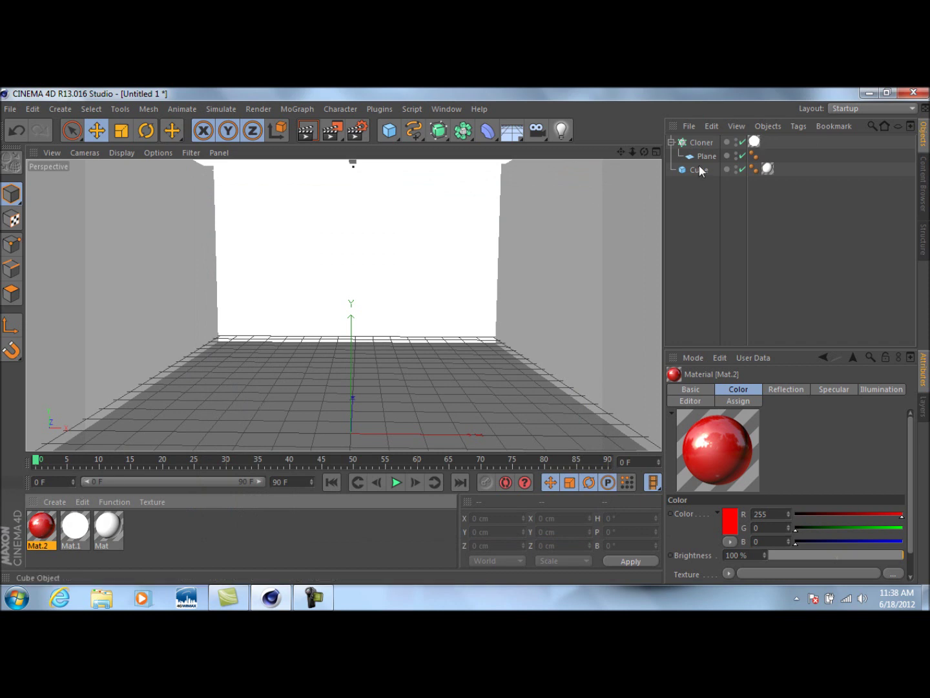
Add a new sphere, raise it to Y 365.338 cm, and apply the red Mat.2 material.
{"action": "left_click", "coordinate": [396, 132]}
{"action": "left_click", "coordinate": [654, 170]}
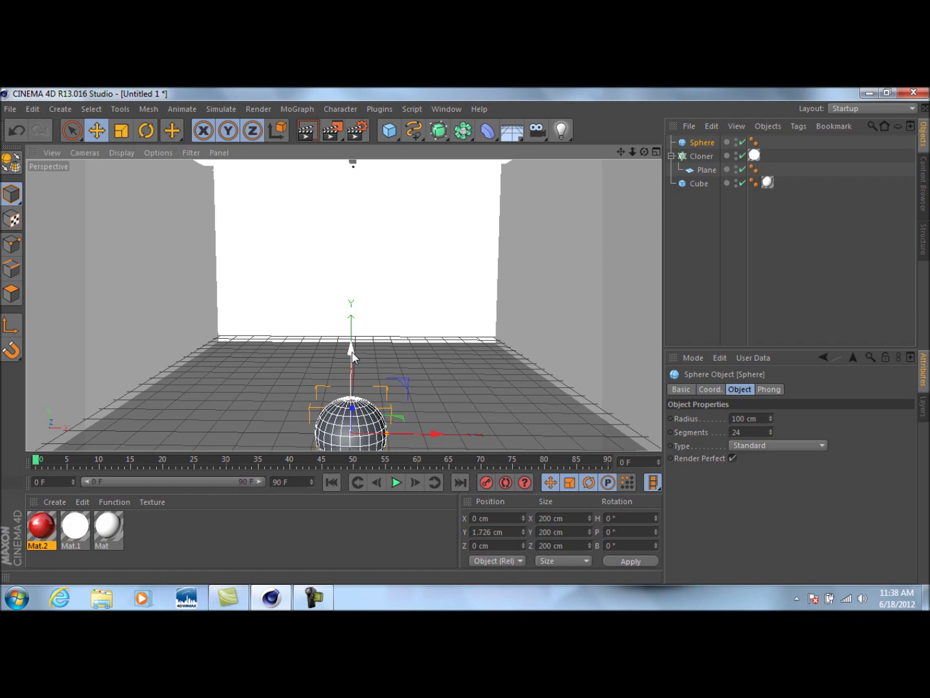
{"action": "left_click_drag", "start_coordinate": [351, 354], "coordinate": [364, 222]}
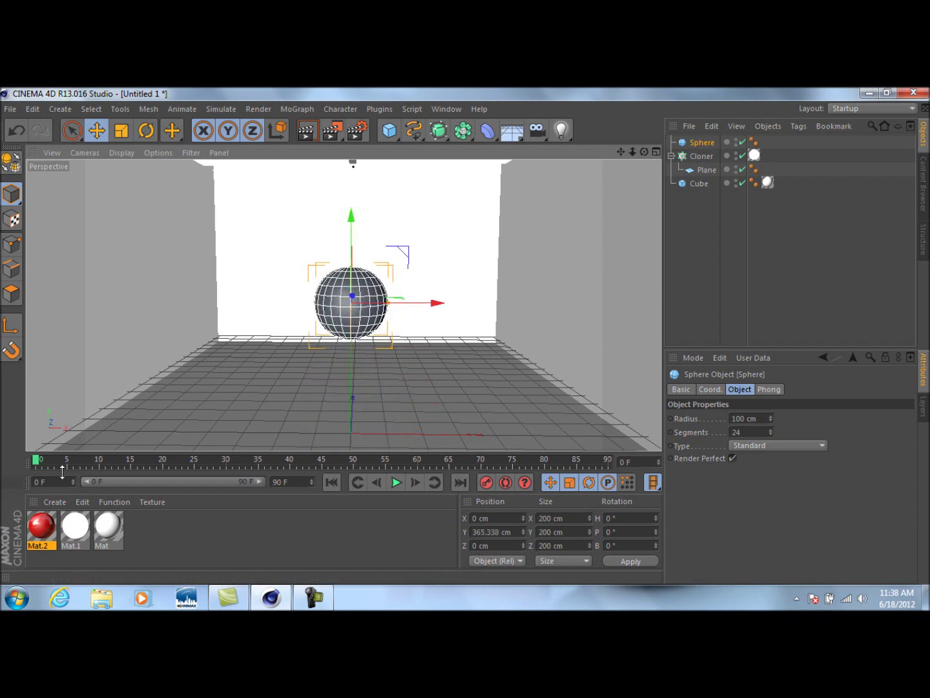
{"action": "left_click_drag", "start_coordinate": [43, 524], "coordinate": [336, 303]}
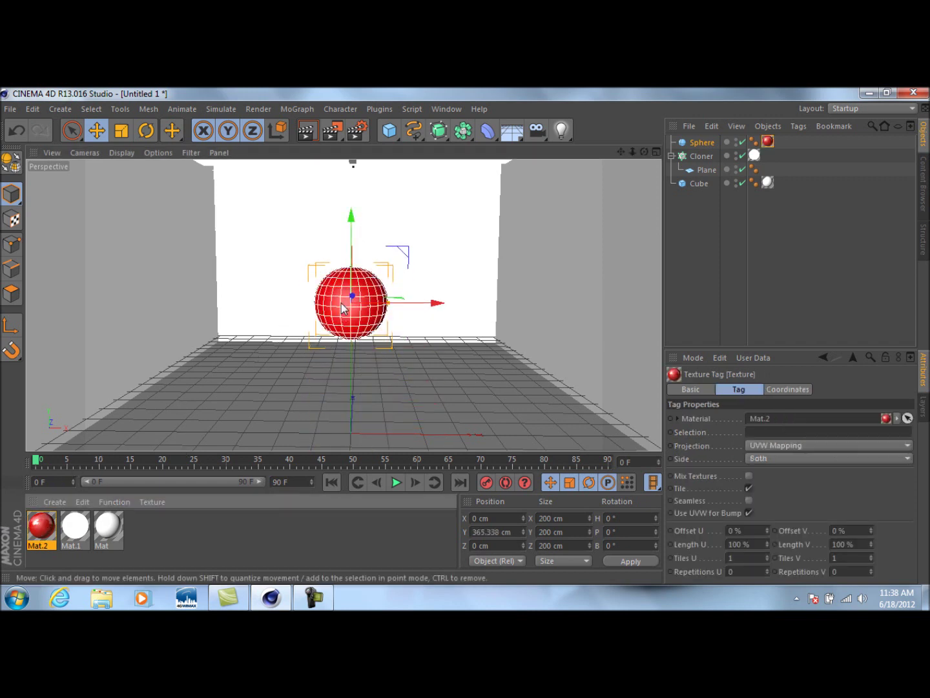
{"action": "left_click", "coordinate": [308, 133]}
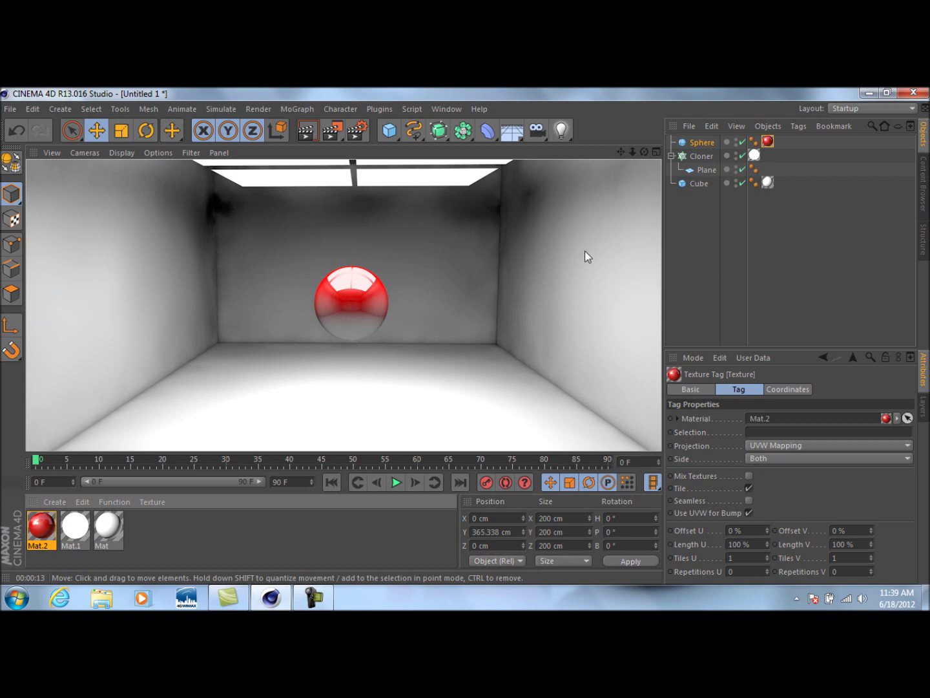
{"action": "left_click", "coordinate": [708, 244]}
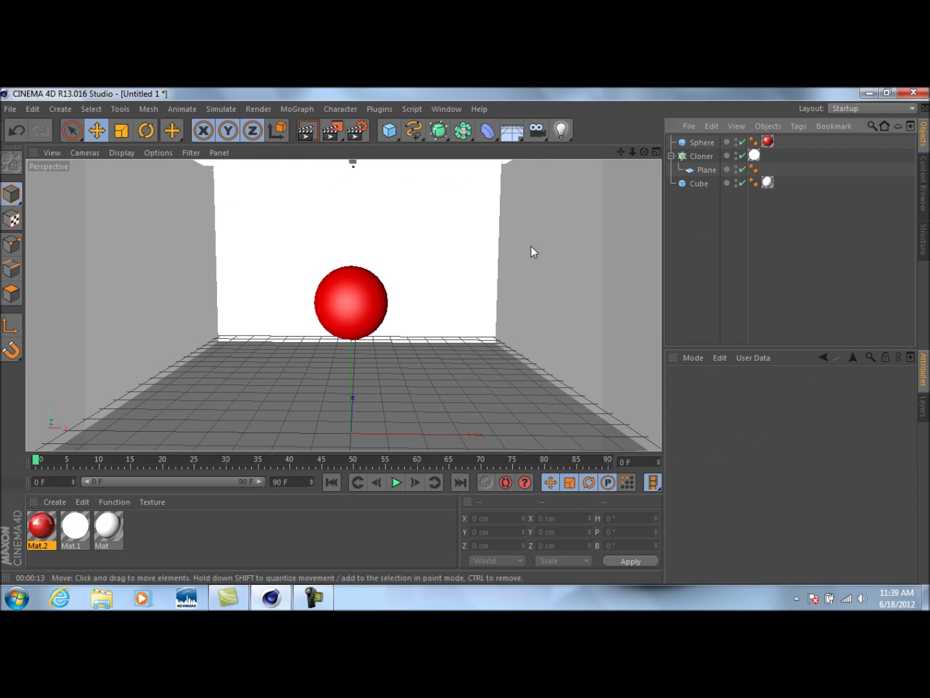
Drop Mat.2's reflection brightness from 45% to 20%, then re-render with Ctrl+R.
{"action": "double_click", "coordinate": [43, 528]}
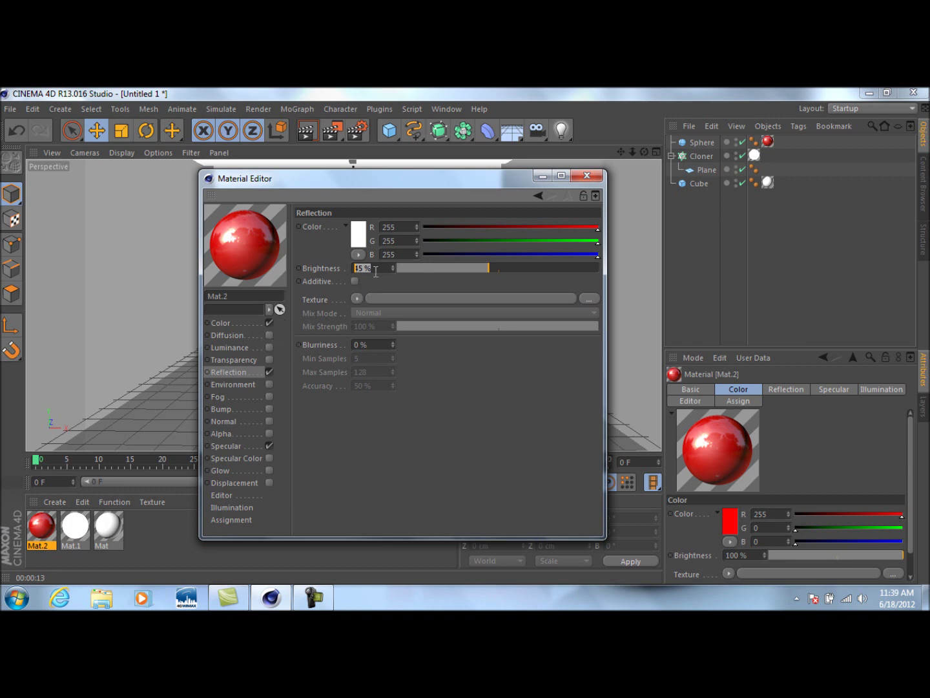
{"action": "type", "text": "20"}
{"action": "key", "text": "Return"}
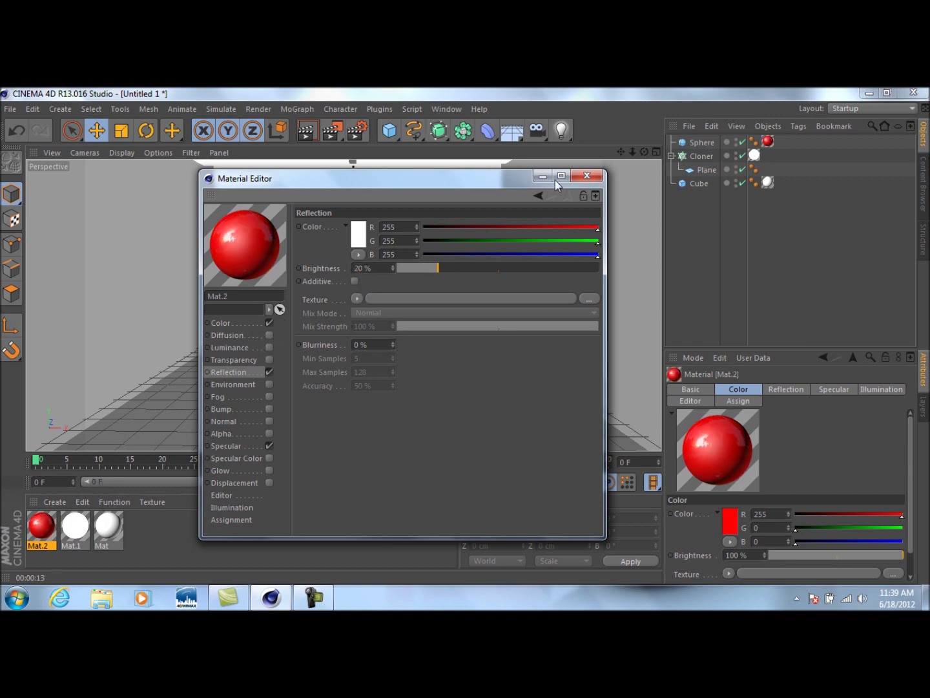
{"action": "left_click", "coordinate": [586, 175]}
{"action": "key", "text": "ctrl+r"}
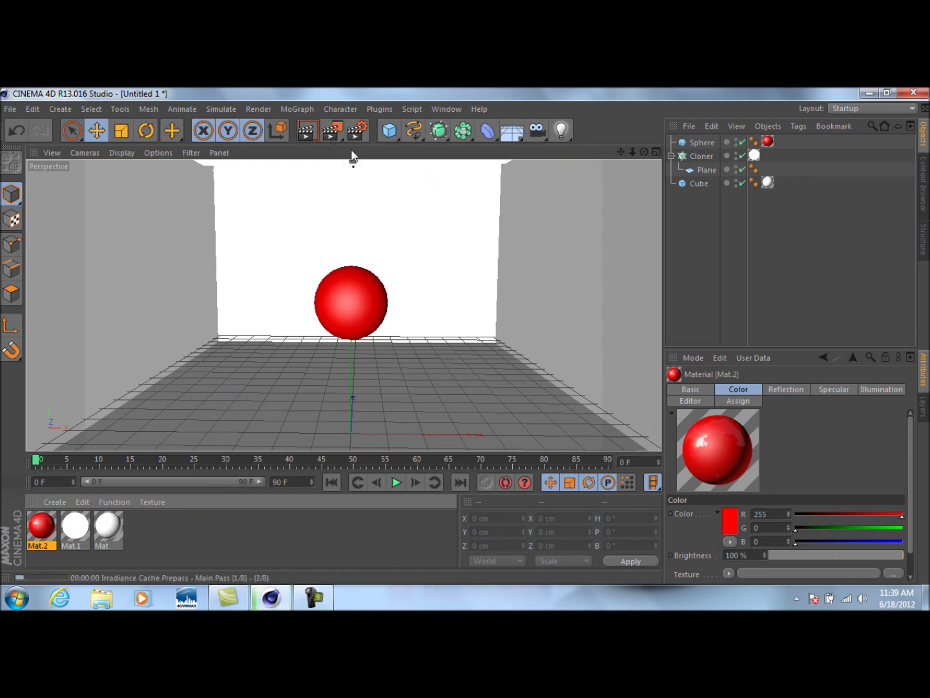